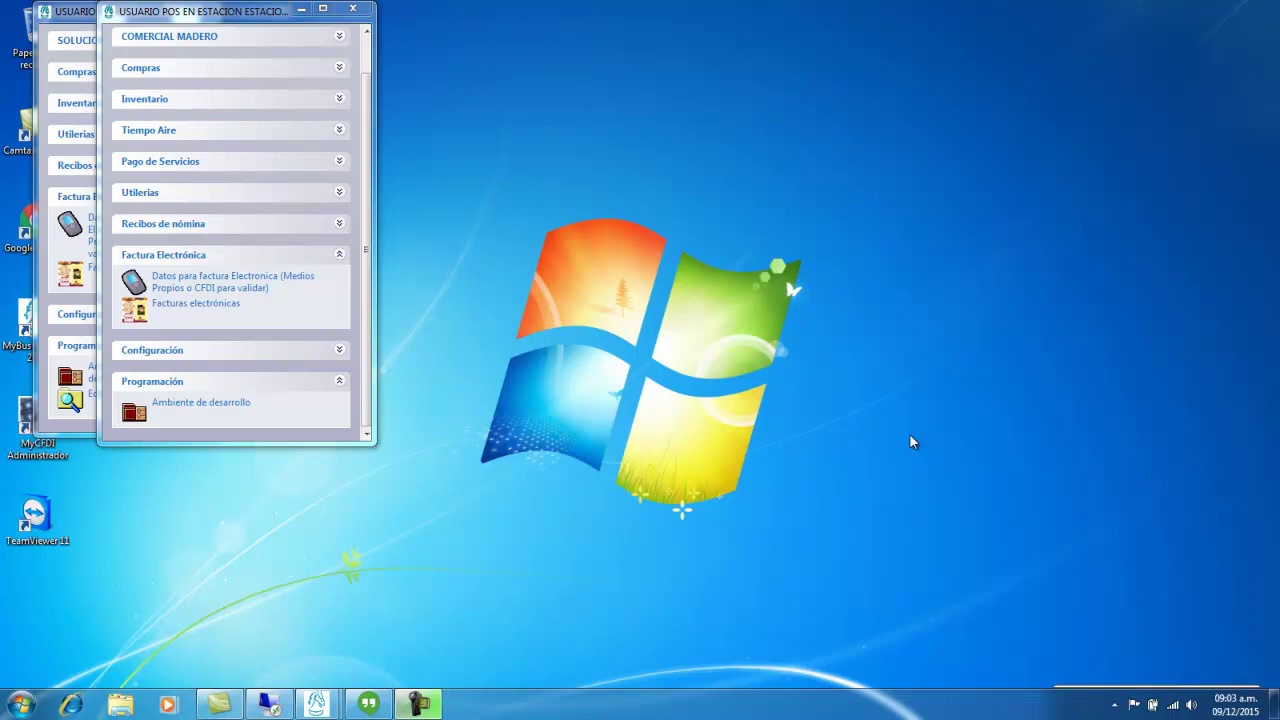
# - Open the Facturas electrónicas list from the Factura Electrónica menu section
pyautogui.click(224, 306)
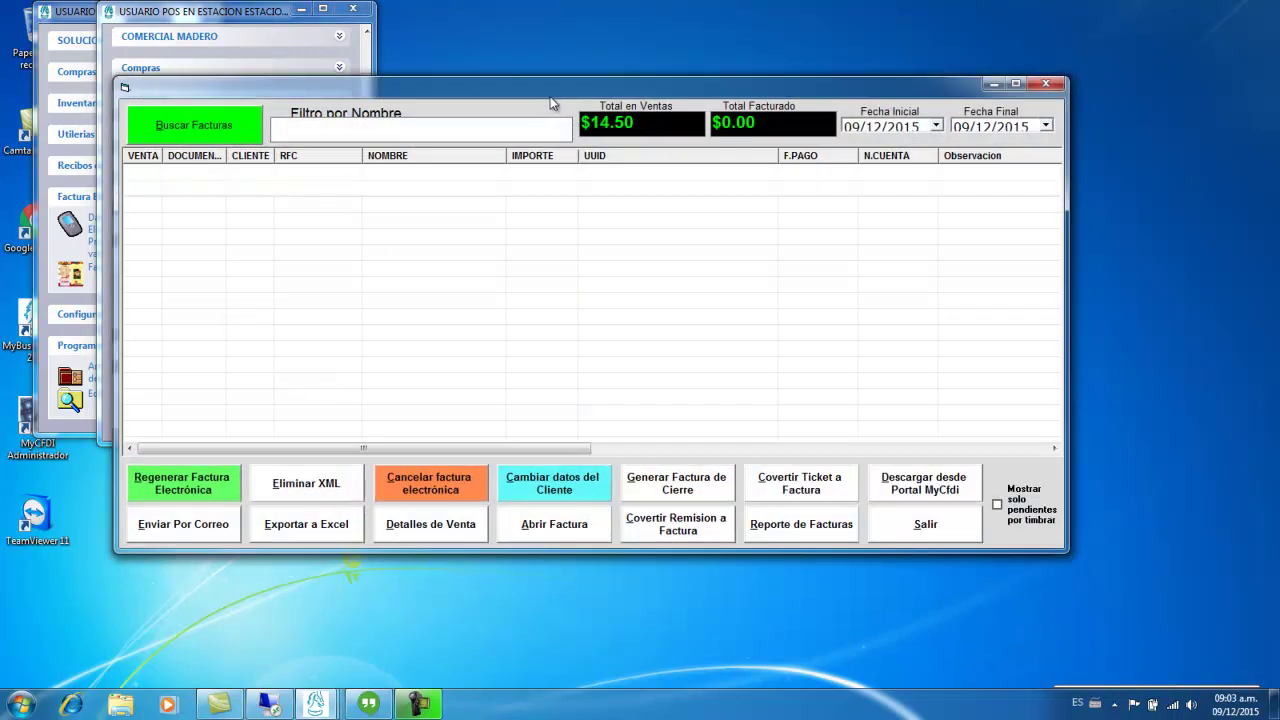
# - Move and enlarge the Facturas window, then focus the Filtro por Nombre box
pyautogui.moveTo(547, 97); pyautogui.dragTo(621, 83)
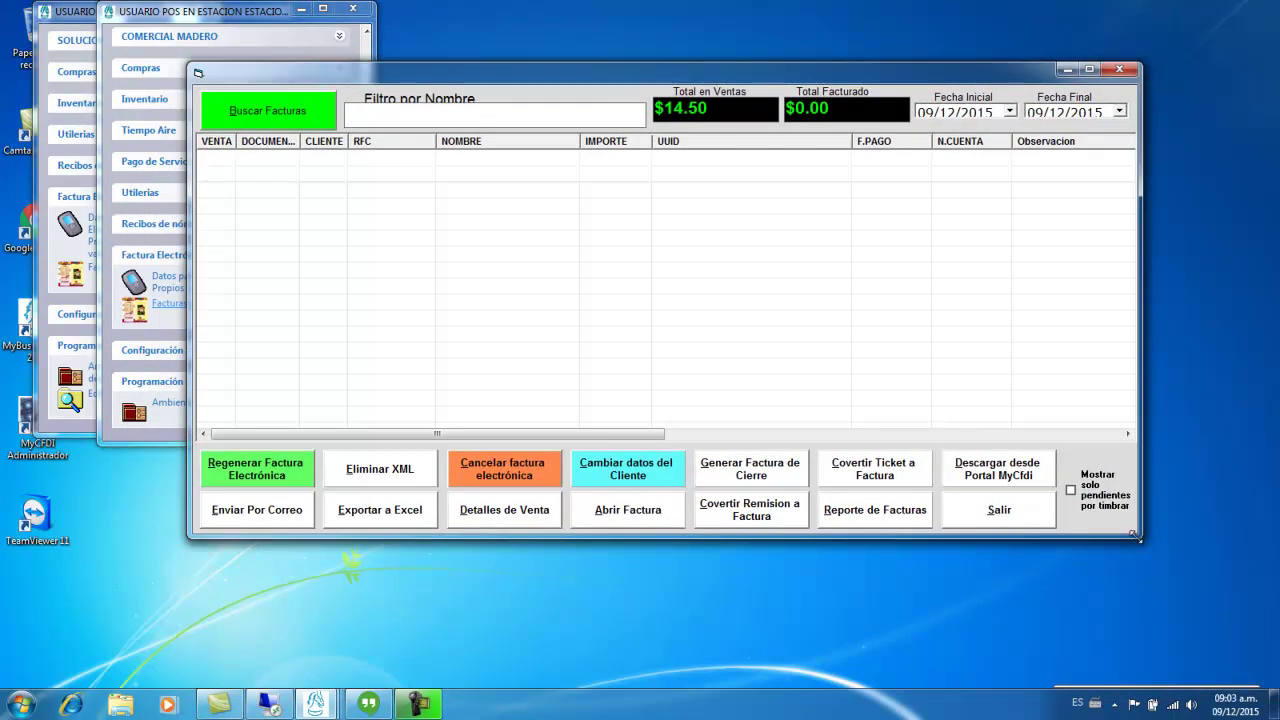
pyautogui.moveTo(1138, 537); pyautogui.dragTo(1158, 605)
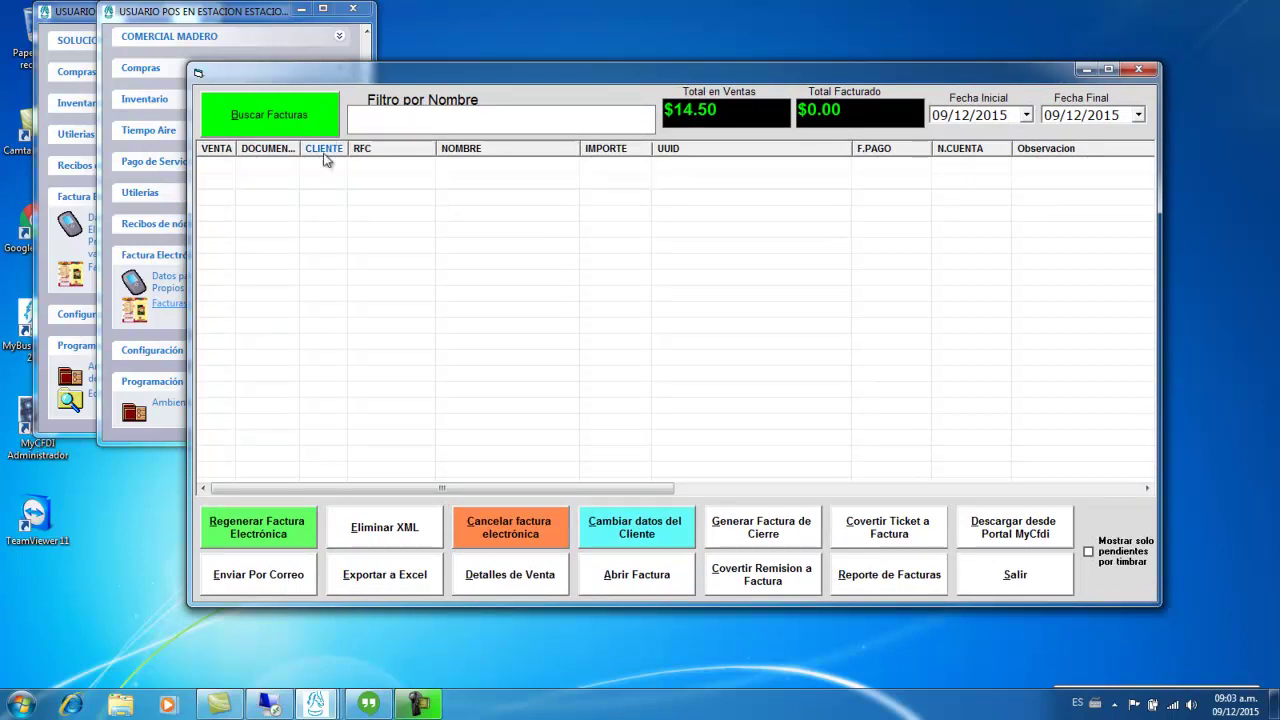
pyautogui.moveTo(521, 76); pyautogui.dragTo(466, 61)
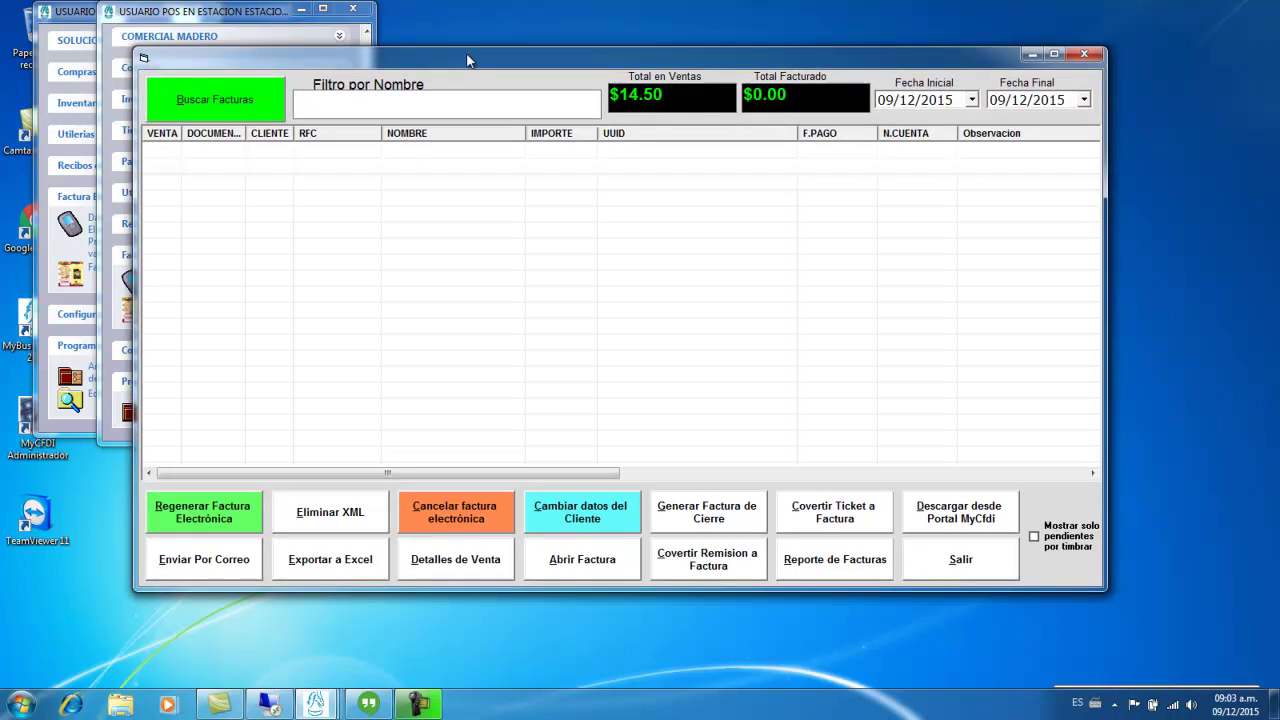
pyautogui.click(437, 99)
# - Search invoices with the start date set to 01/12/2015
pyautogui.click(972, 100)
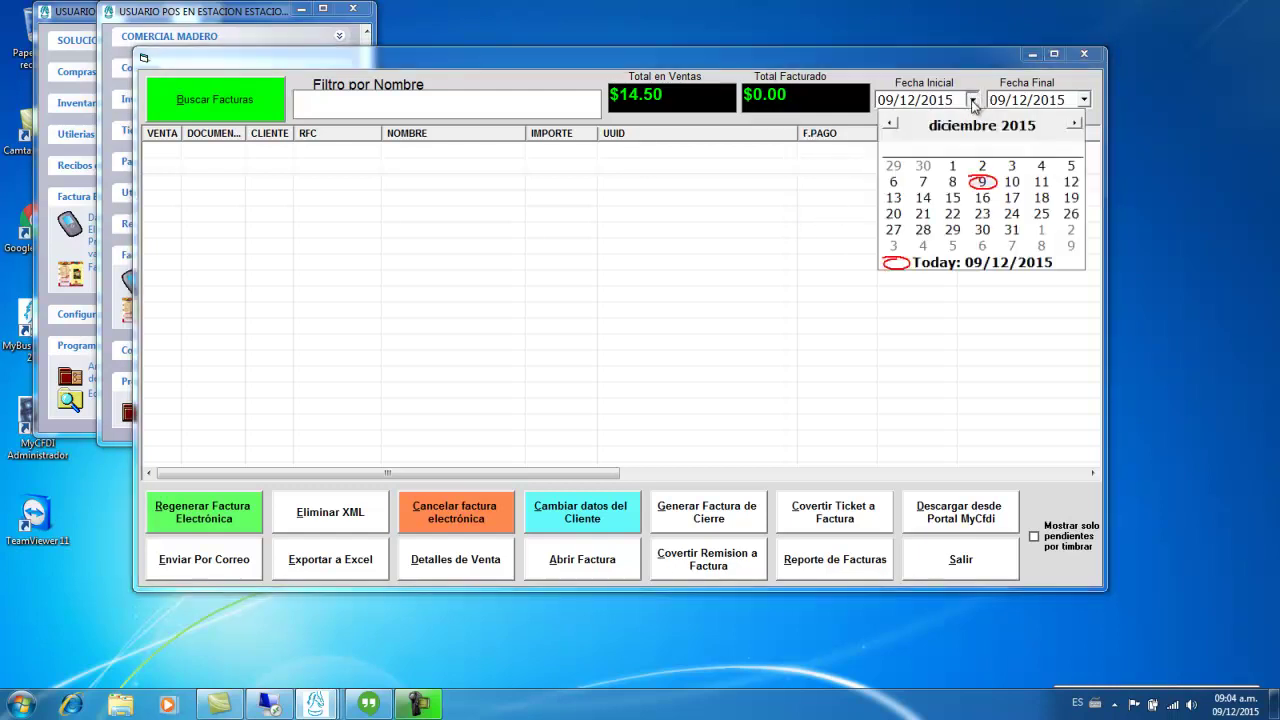
pyautogui.click(952, 165)
pyautogui.click(252, 105)
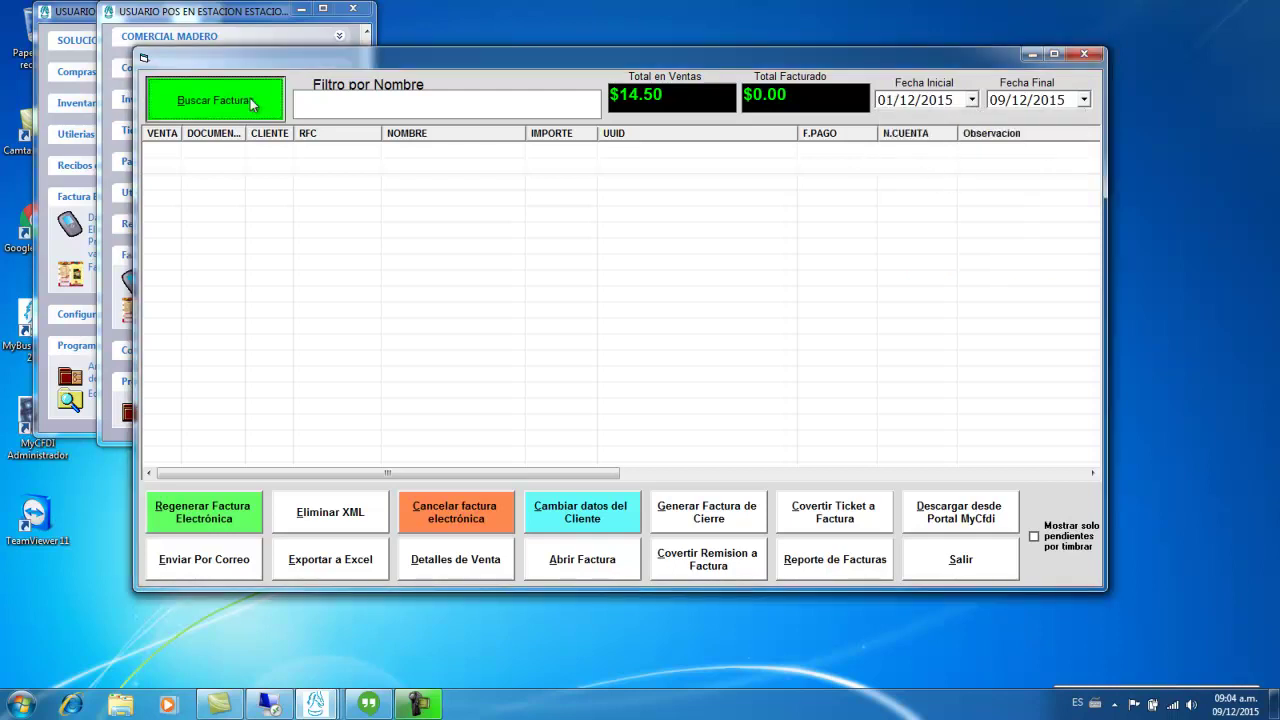
# - Toggle 'Mostrar solo pendientes por timbrar' on and off, reviewing totals, then open Generar Factura de Cierre
pyautogui.click(1038, 540)
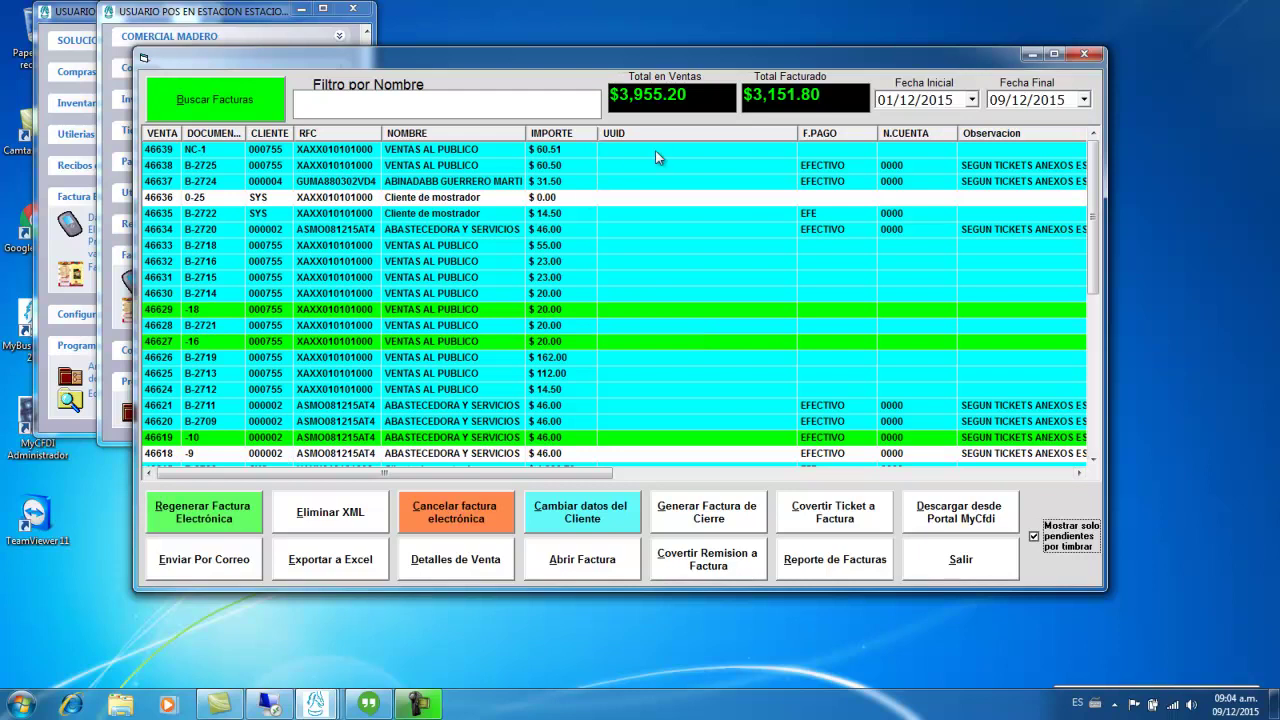
pyautogui.moveTo(745, 95); pyautogui.dragTo(839, 103)
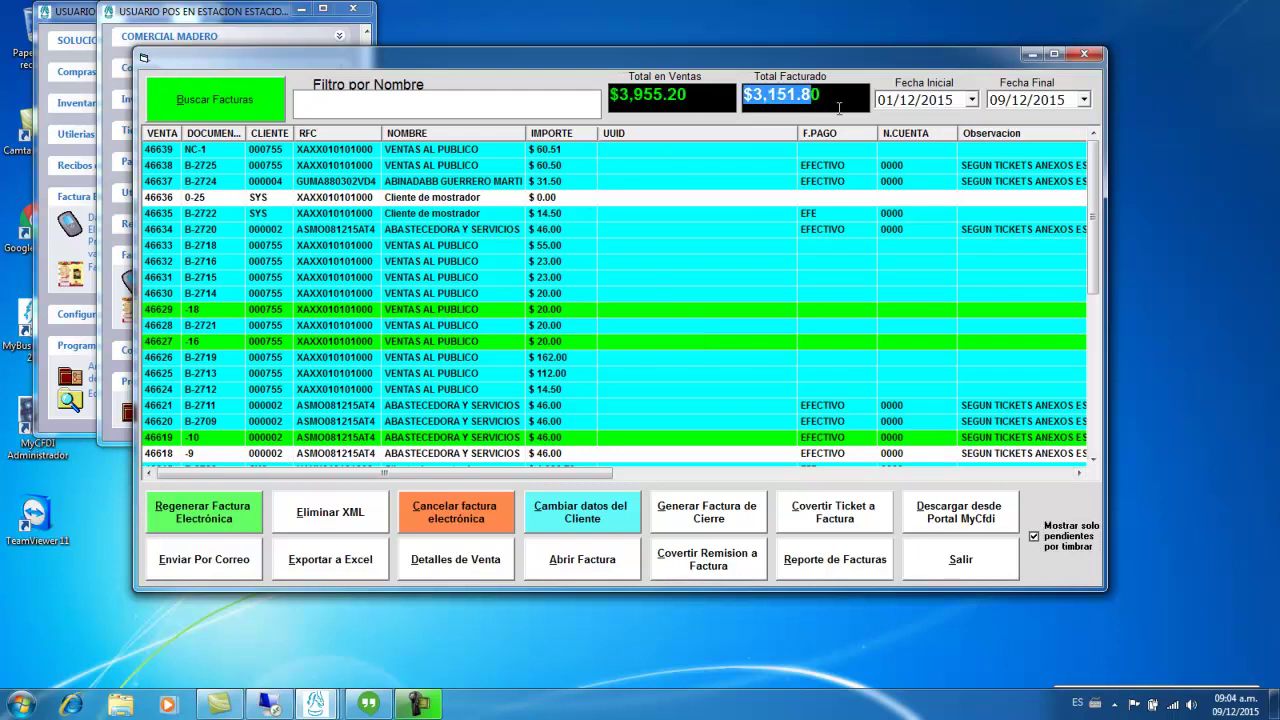
pyautogui.doubleClick(710, 98)
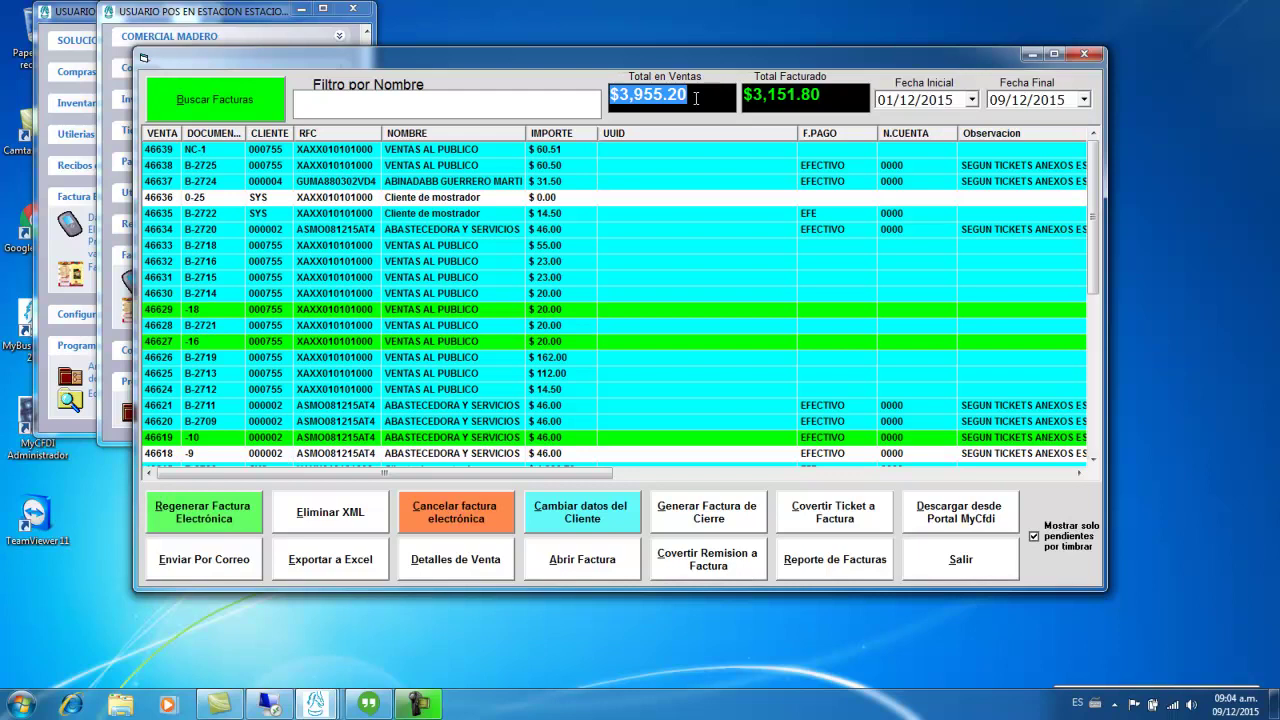
pyautogui.click(1063, 538)
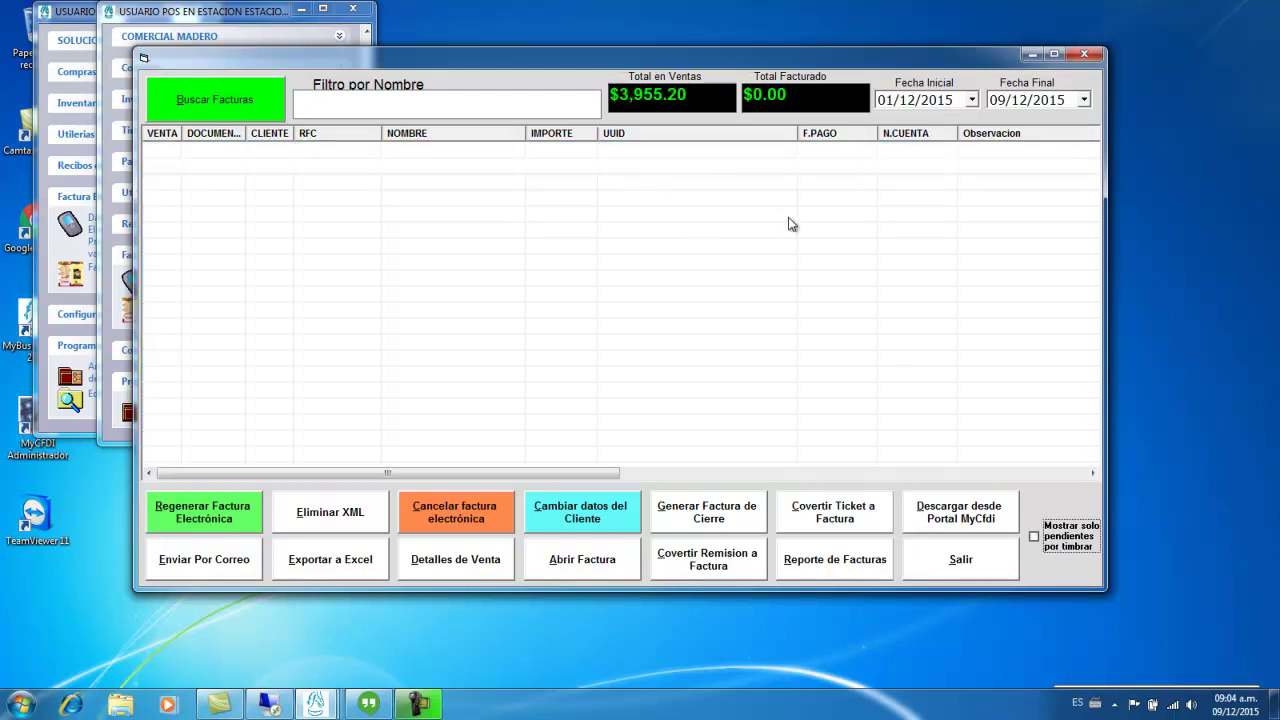
pyautogui.click(715, 519)
# - Set the closing invoice start date to 01/12/2015 and calculate its totals
pyautogui.moveTo(515, 113); pyautogui.dragTo(575, 100)
pyautogui.click(565, 142)
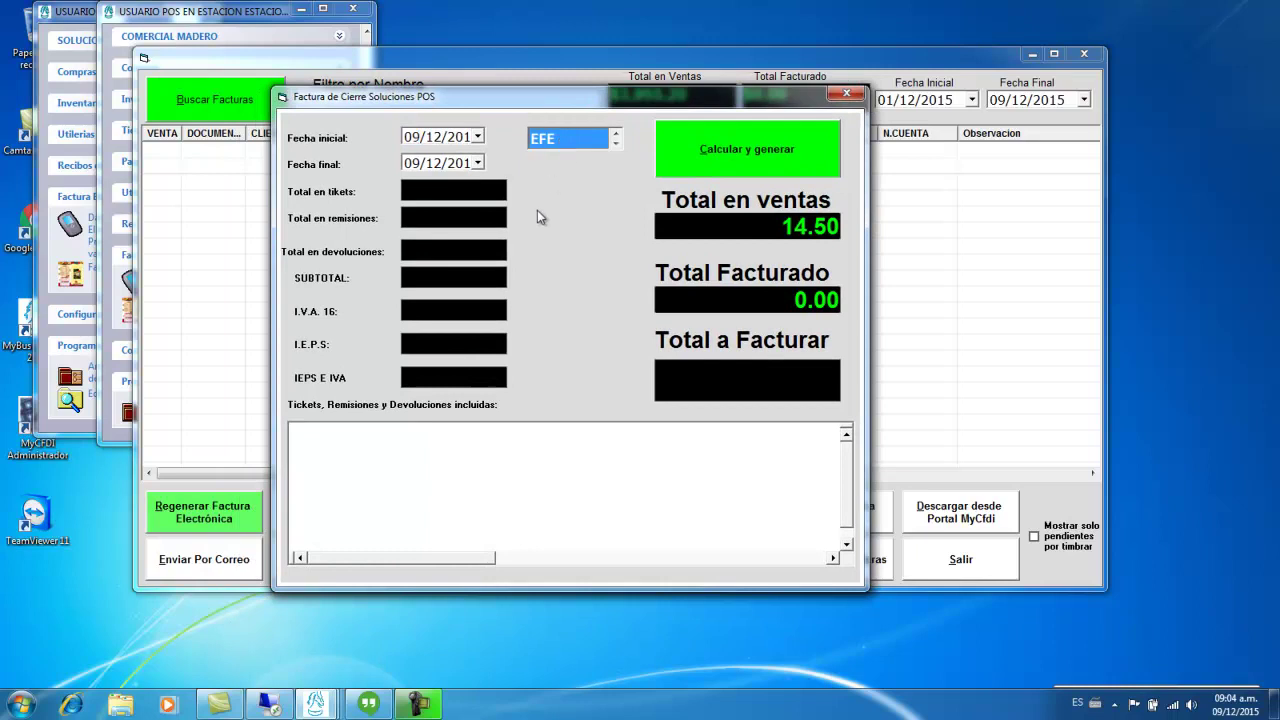
pyautogui.click(477, 136)
pyautogui.click(478, 196)
pyautogui.click(706, 155)
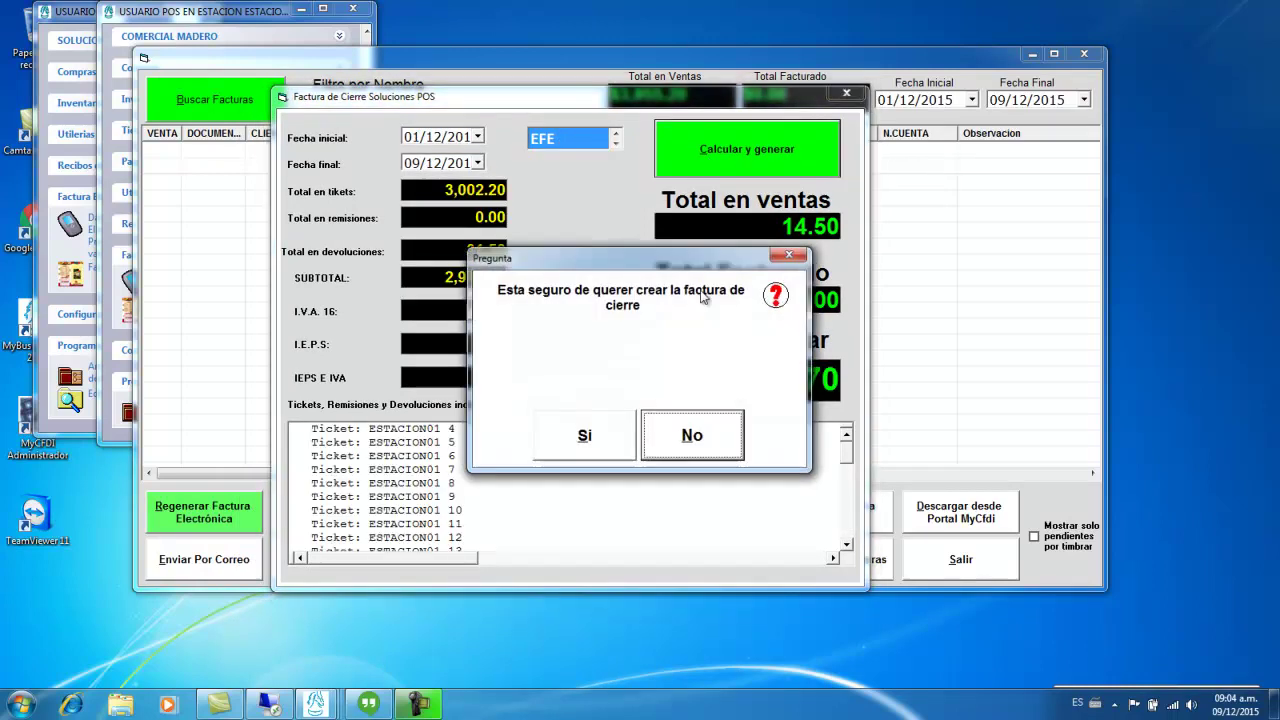
# - Decline creating the closing invoice, note the 2,970.70 to invoice, and close the form
pyautogui.click(703, 428)
pyautogui.moveTo(716, 380); pyautogui.dragTo(842, 393)
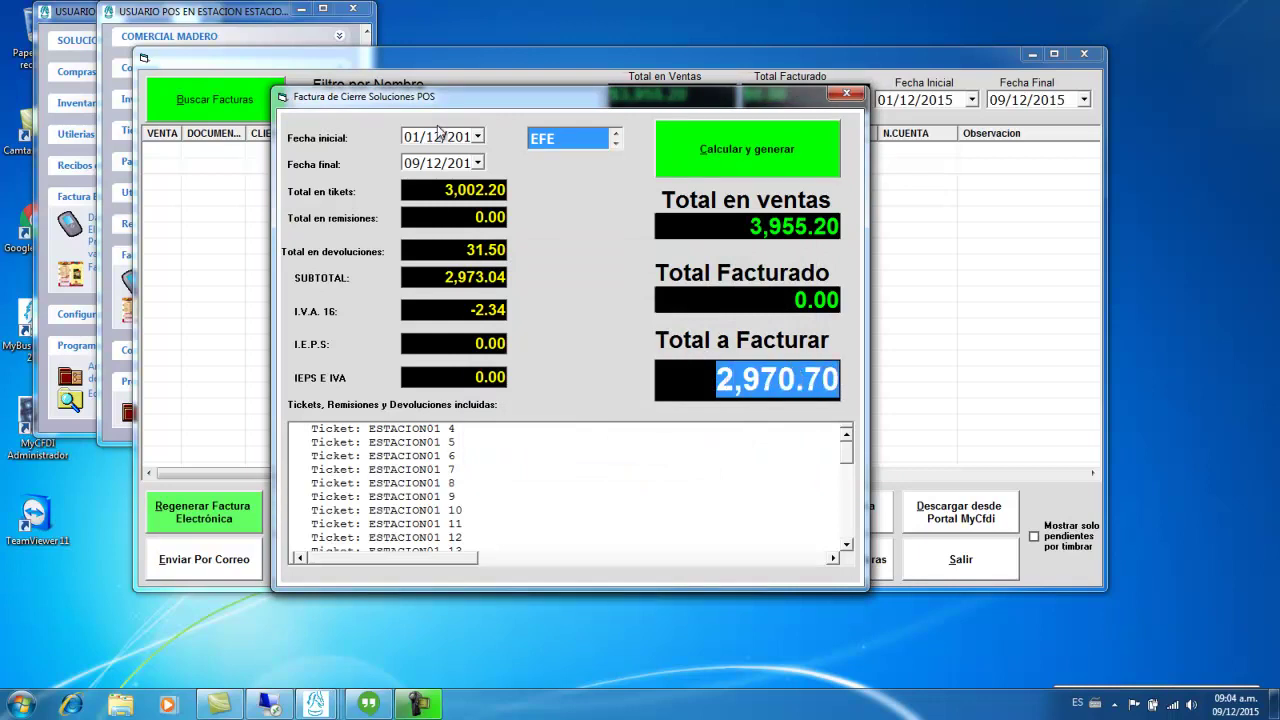
pyautogui.click(846, 94)
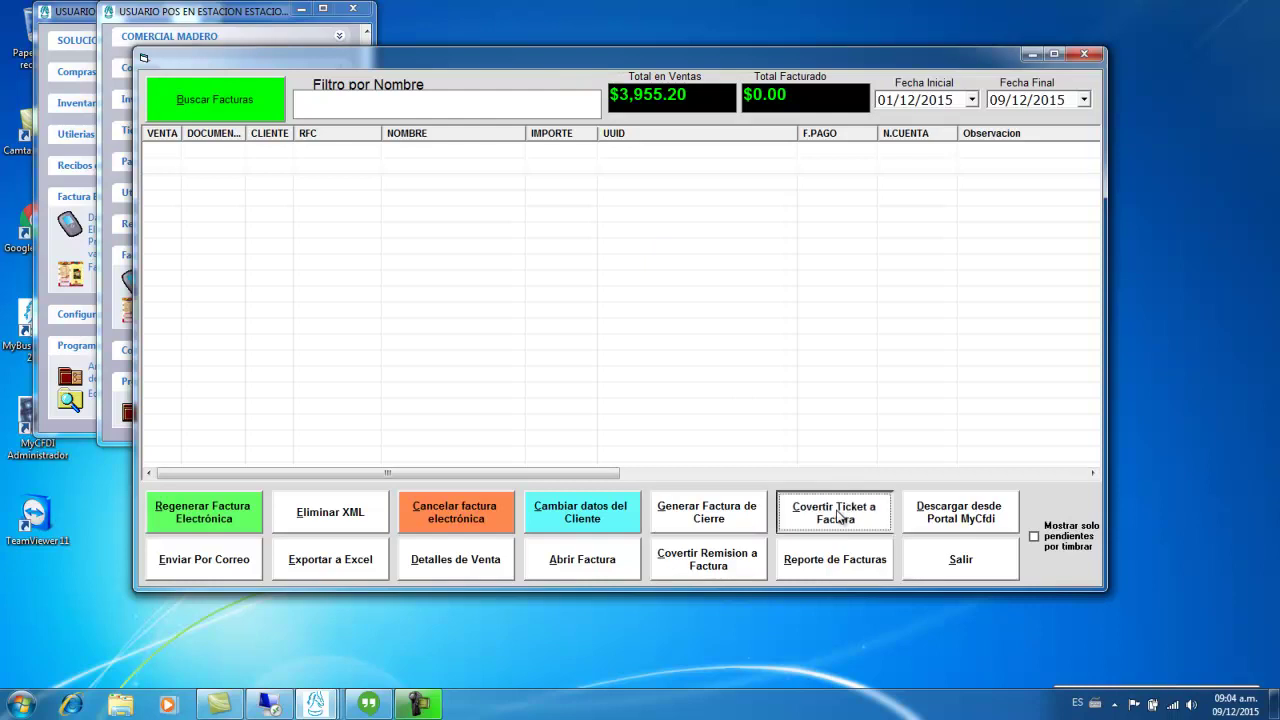
# - In the ticket-to-invoice form, choose ESTACION01 as the station
pyautogui.click(838, 512)
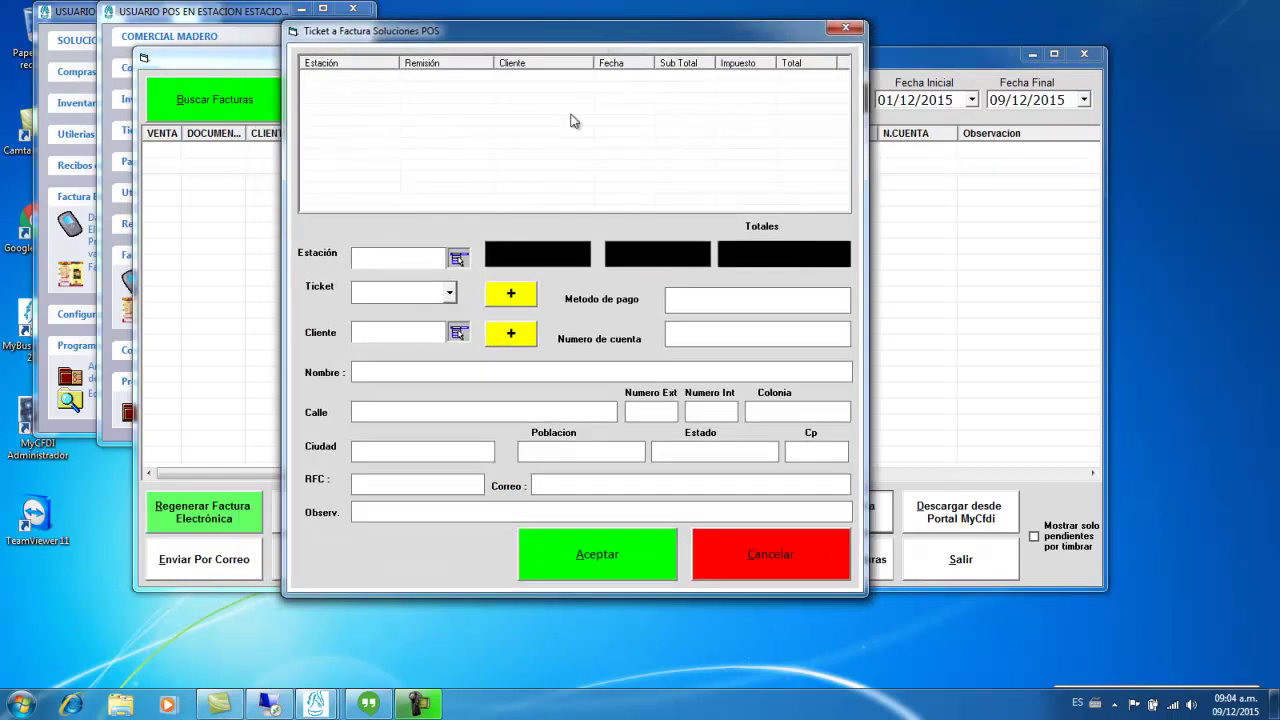
pyautogui.click(437, 256)
pyautogui.write('1')
pyautogui.click(458, 262)
pyautogui.doubleClick(456, 349)
# - Add ticket 5, checking its EFECTIVO payment method and account number, then focus the client field
pyautogui.click(427, 291)
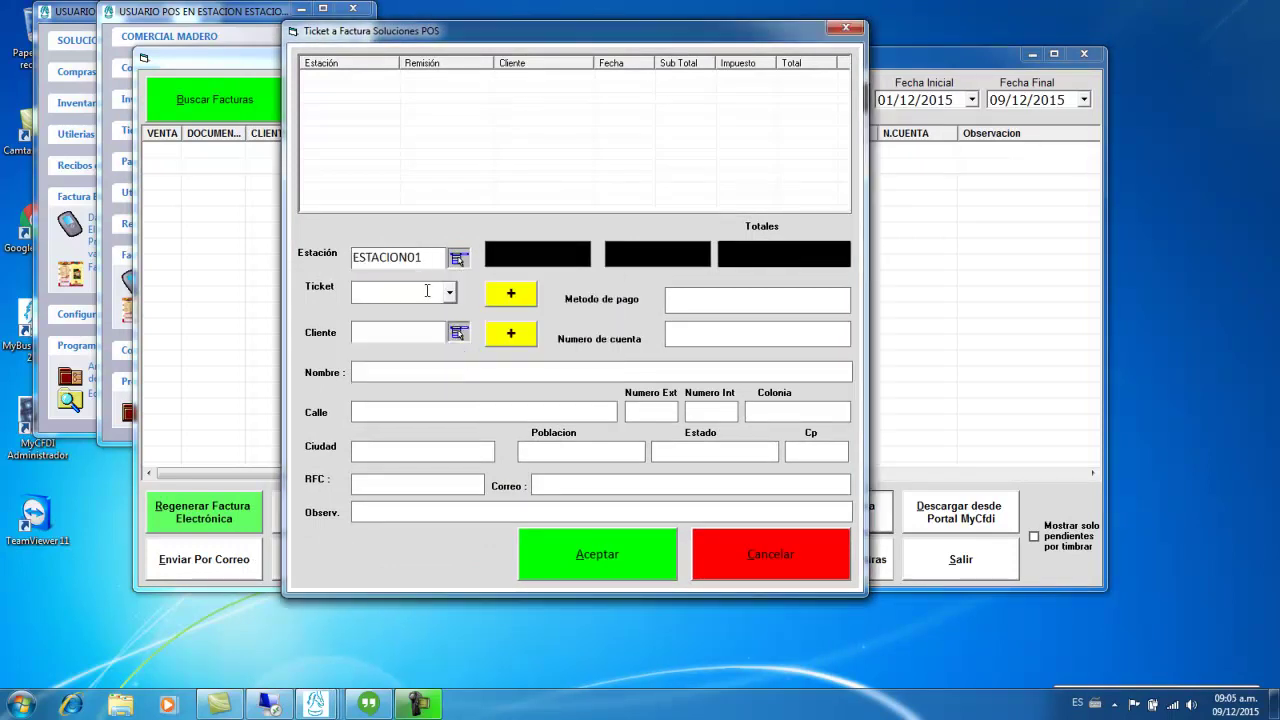
pyautogui.write('5')
pyautogui.click(510, 293)
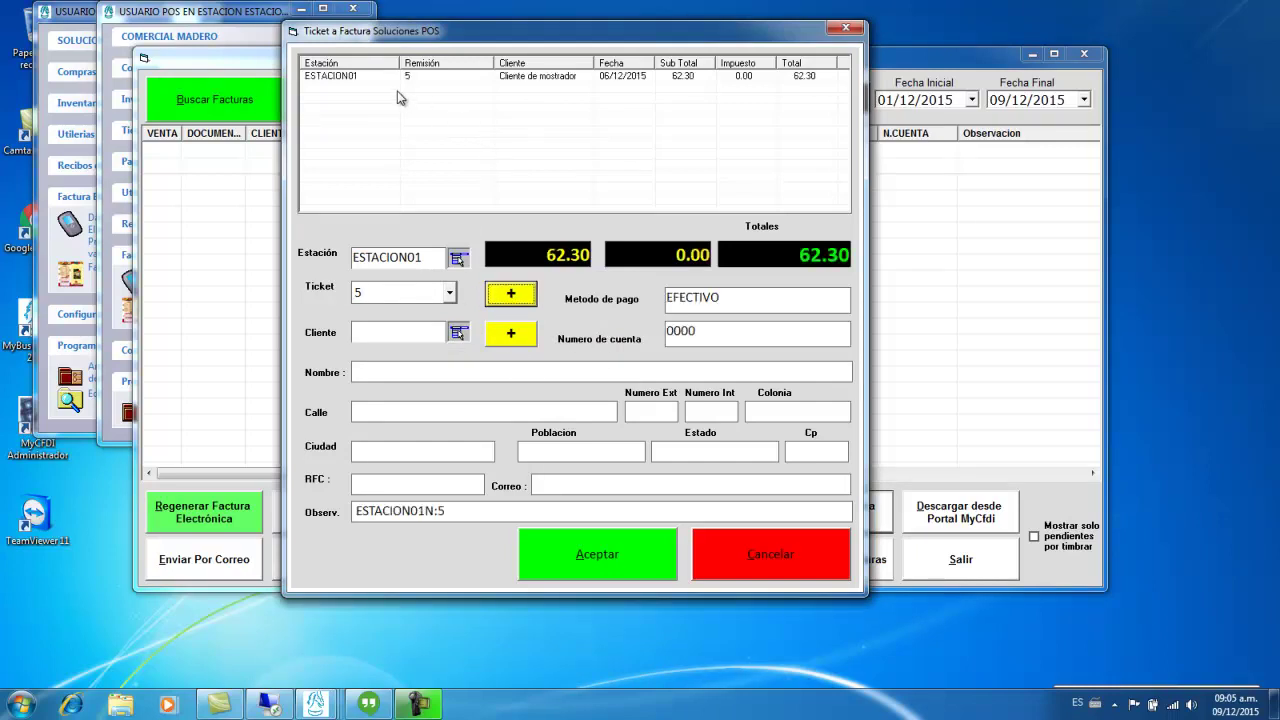
pyautogui.click(671, 299)
pyautogui.click(680, 331)
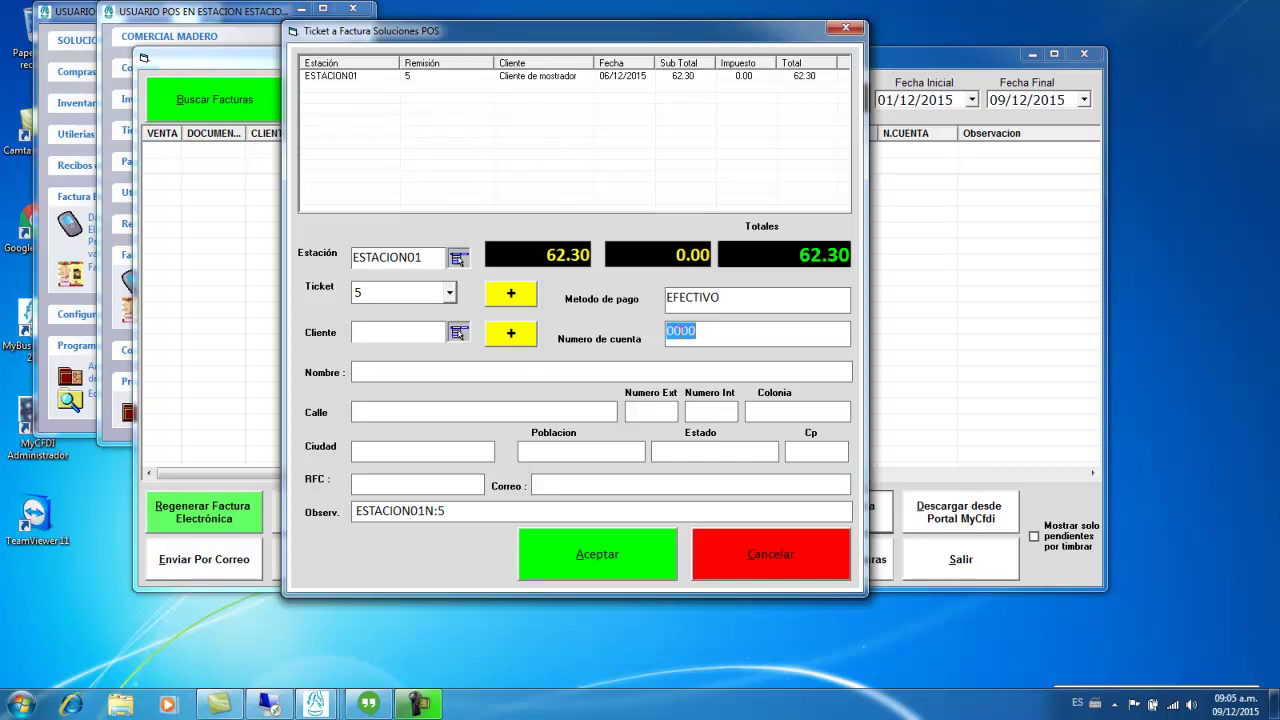
pyautogui.click(456, 332)
# - Load the ABASTECEDORA Y SERVICIOS DE MEXICO client's details and review its RFC
pyautogui.click(437, 325)
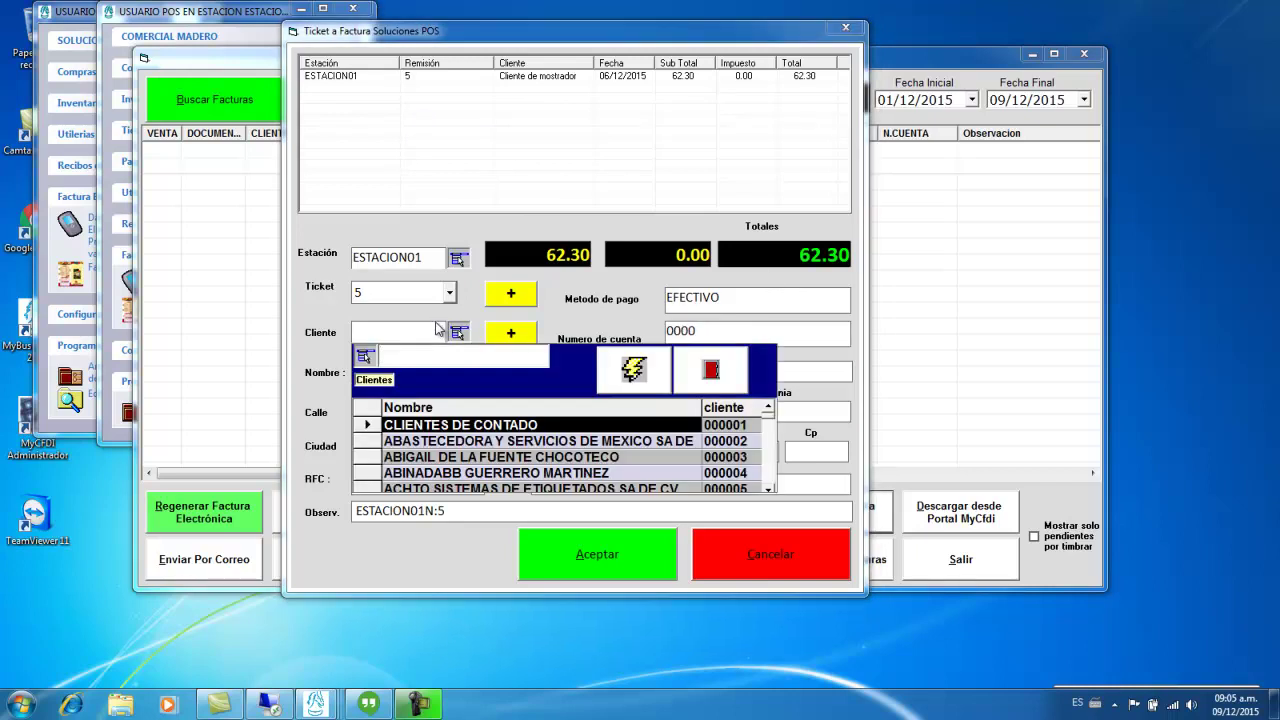
pyautogui.press('Return')
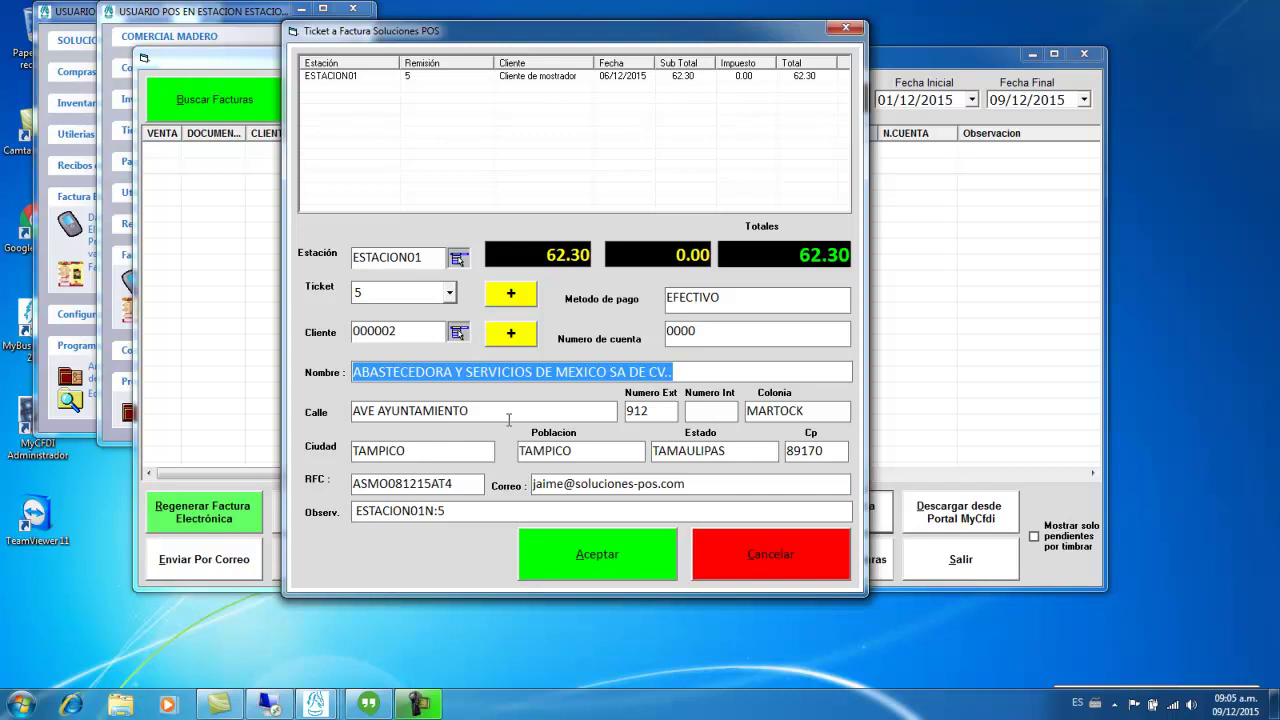
pyautogui.click(460, 488)
pyautogui.click(470, 484)
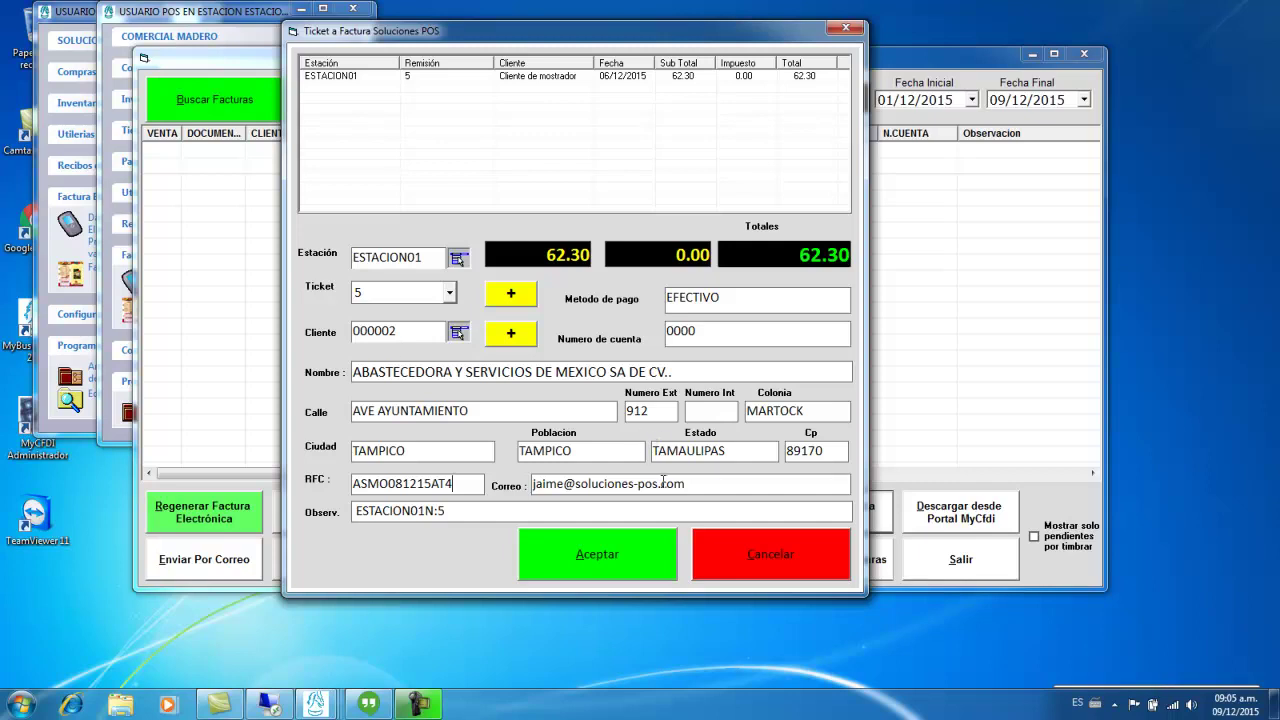
# - Cancel the ticket conversion and open the Remisión a Factura form instead
pyautogui.click(735, 552)
pyautogui.click(729, 564)
pyautogui.moveTo(694, 182); pyautogui.dragTo(639, 65)
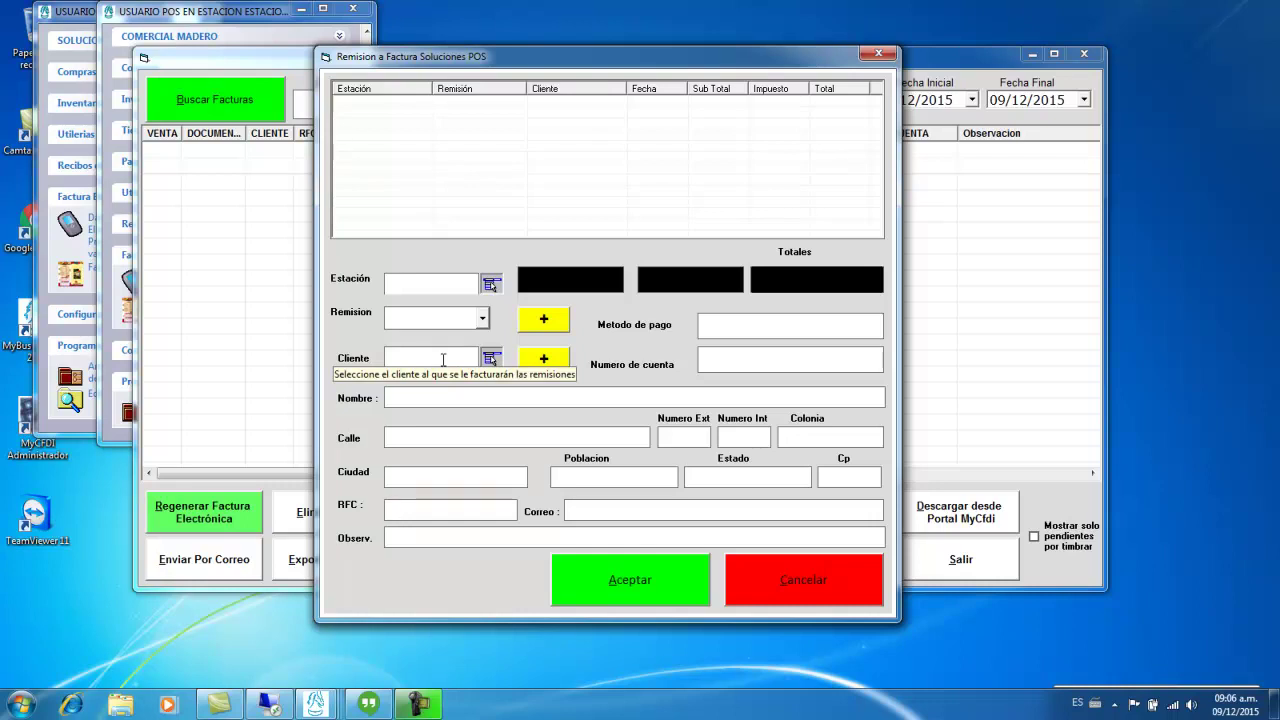
# - Cancel the Remisión a Factura dialog without converting any delivery note
pyautogui.click(824, 574)
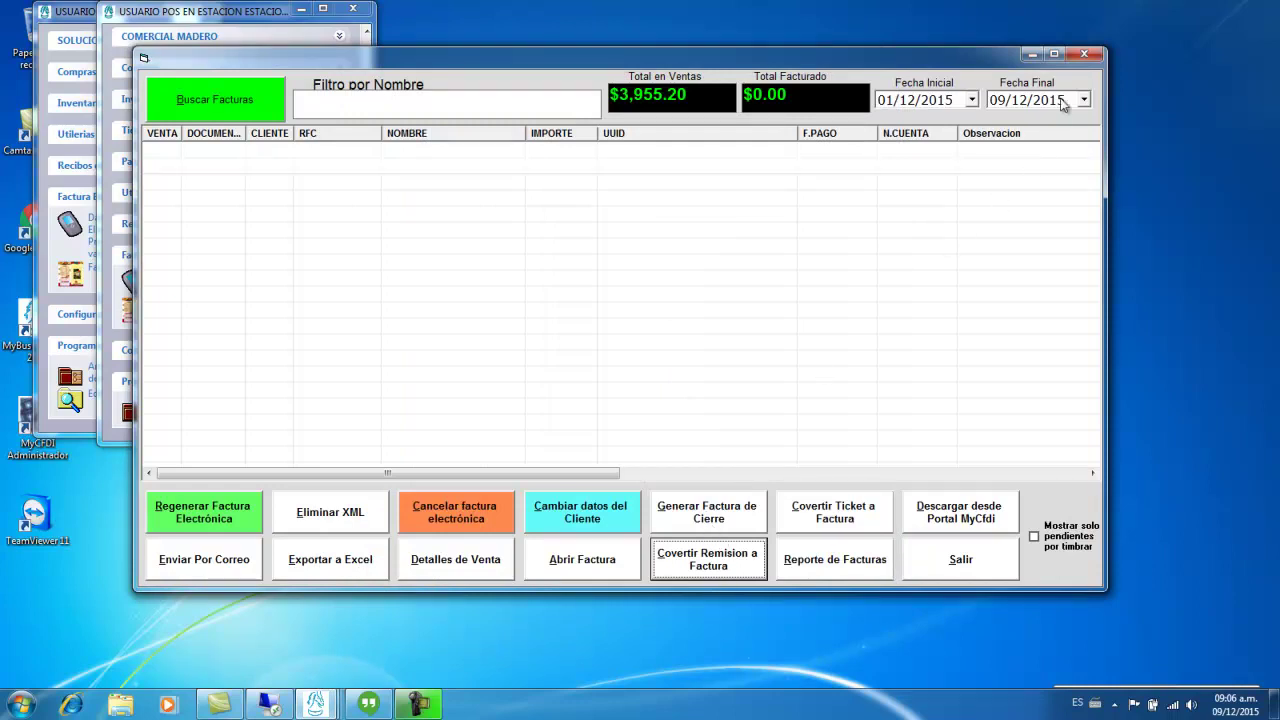
# - Close the invoices window, then open and close Inventario's Artículos form
pyautogui.click(1083, 54)
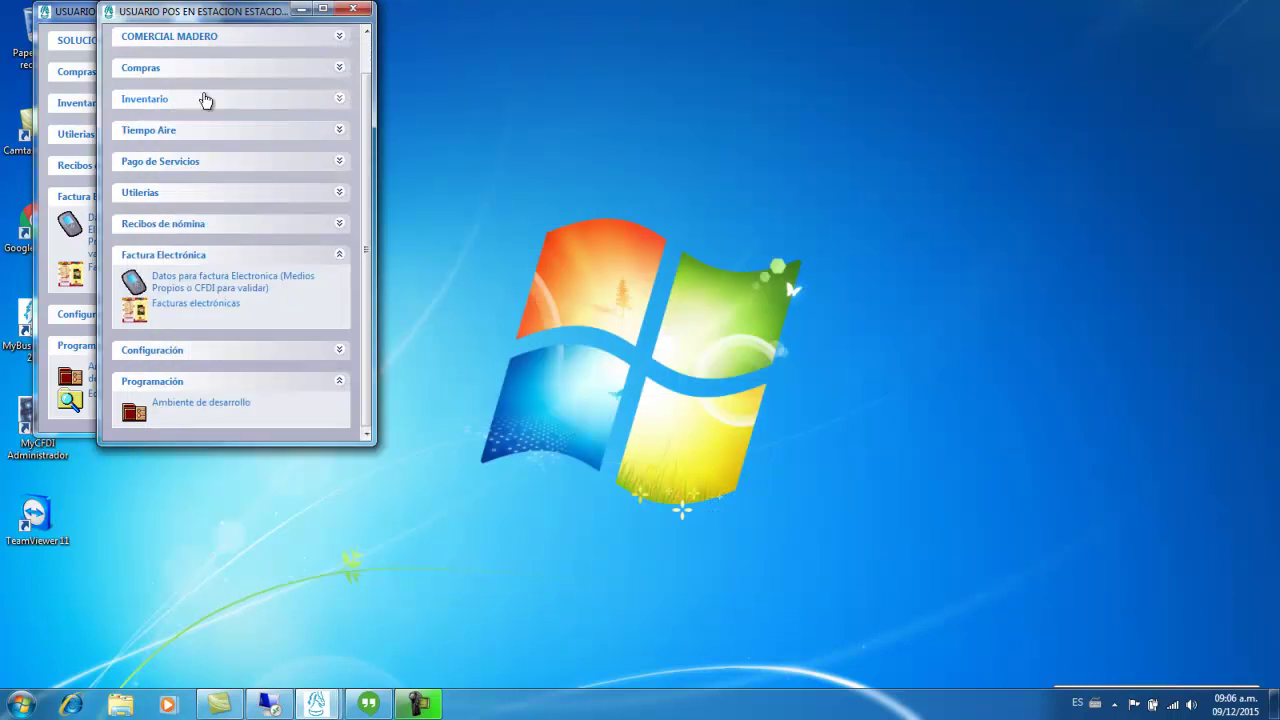
pyautogui.click(212, 102)
pyautogui.click(178, 122)
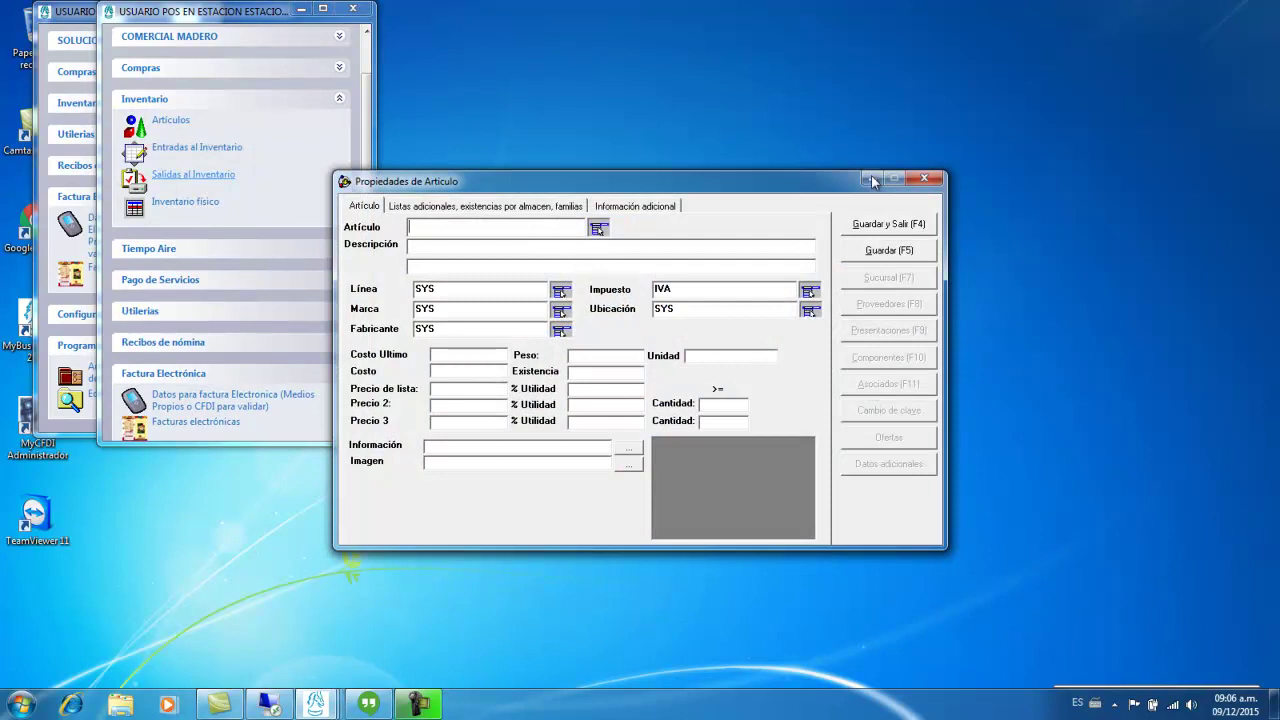
pyautogui.click(920, 180)
pyautogui.click(74, 16)
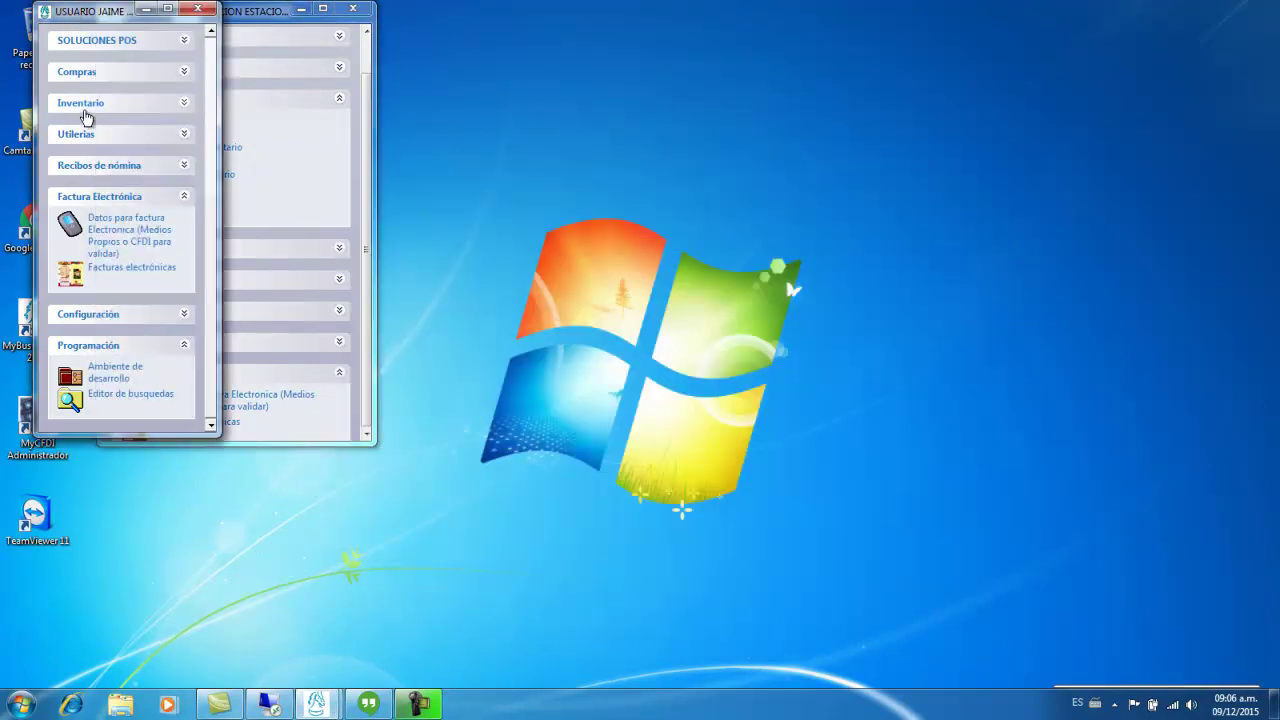
pyautogui.click(93, 108)
pyautogui.click(150, 128)
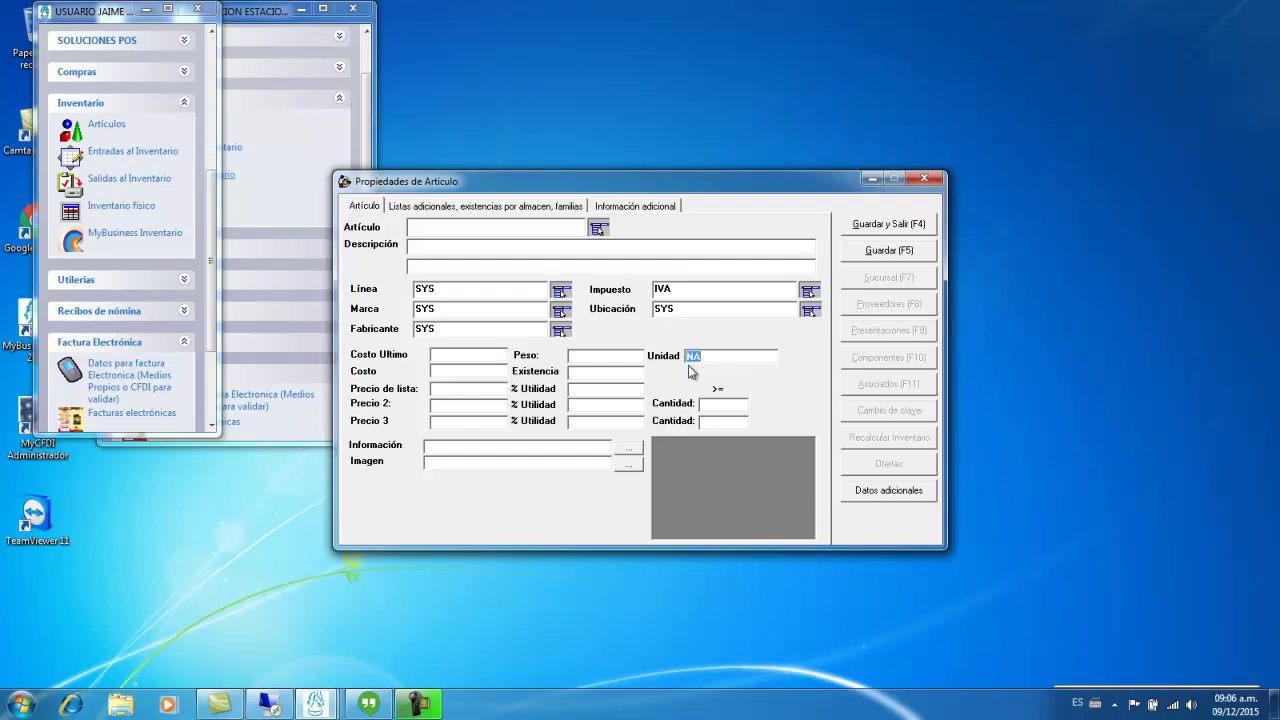
pyautogui.click(519, 230)
pyautogui.write('1111111111111')
# - Close the article properties form and expand the SOLUCIONES POS section
pyautogui.click(924, 178)
pyautogui.click(152, 50)
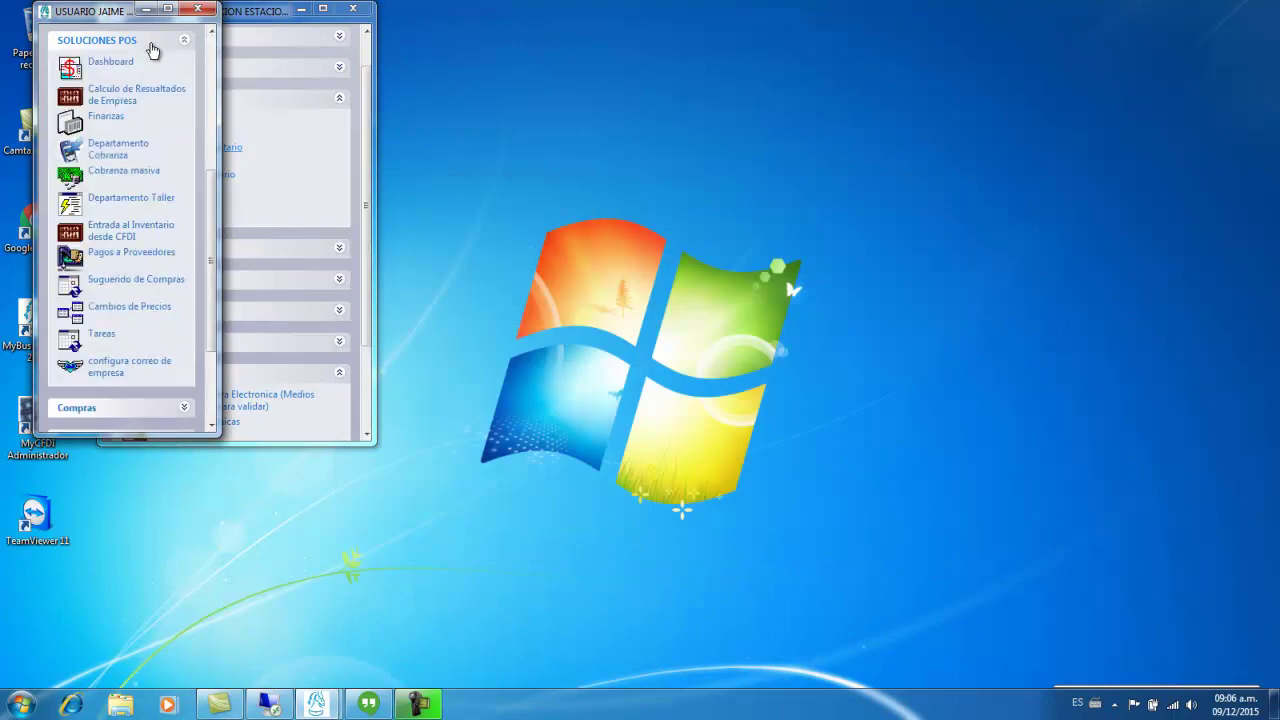
pyautogui.scroll(5, 137, 134)
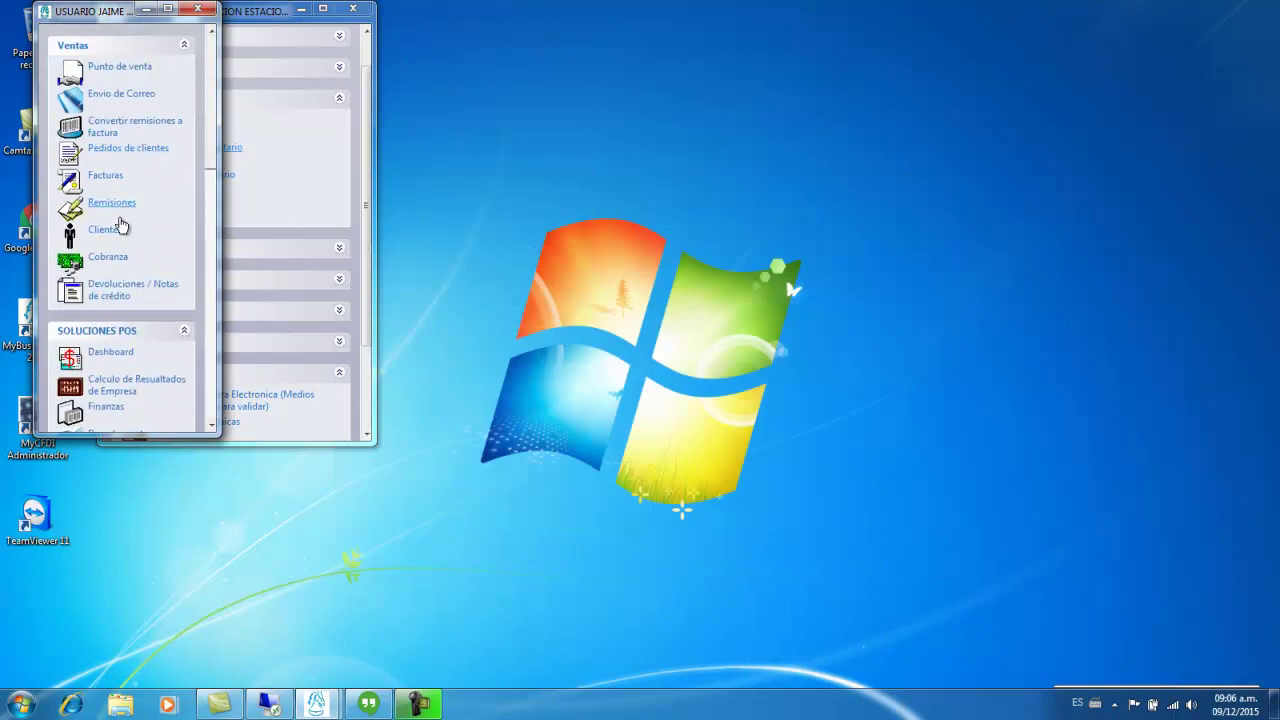
pyautogui.click(105, 228)
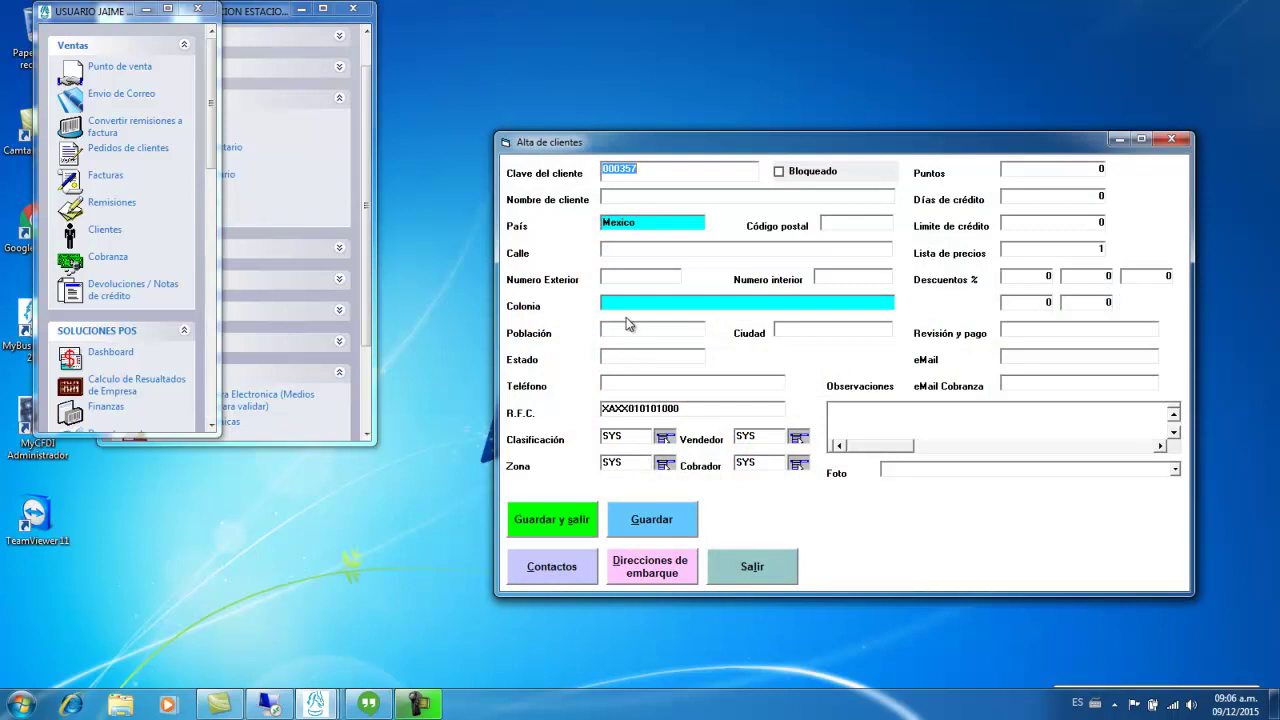
pyautogui.write('2222222222222')
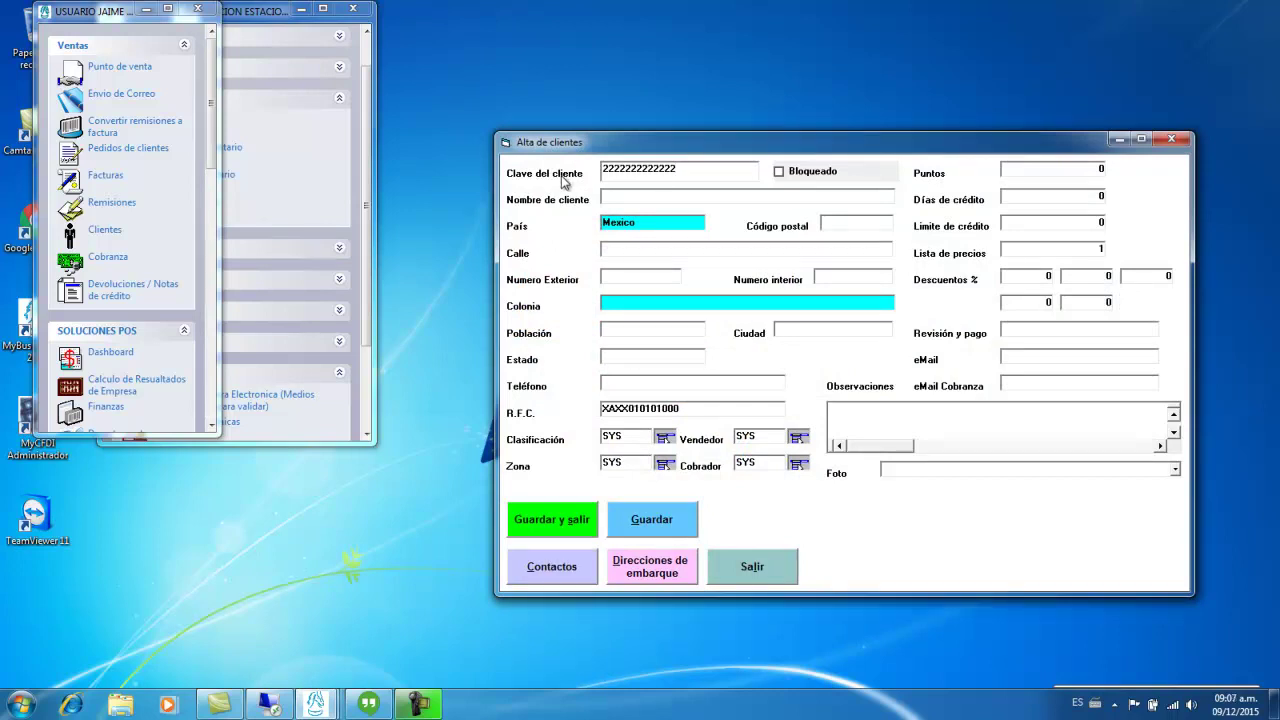
pyautogui.click(688, 408)
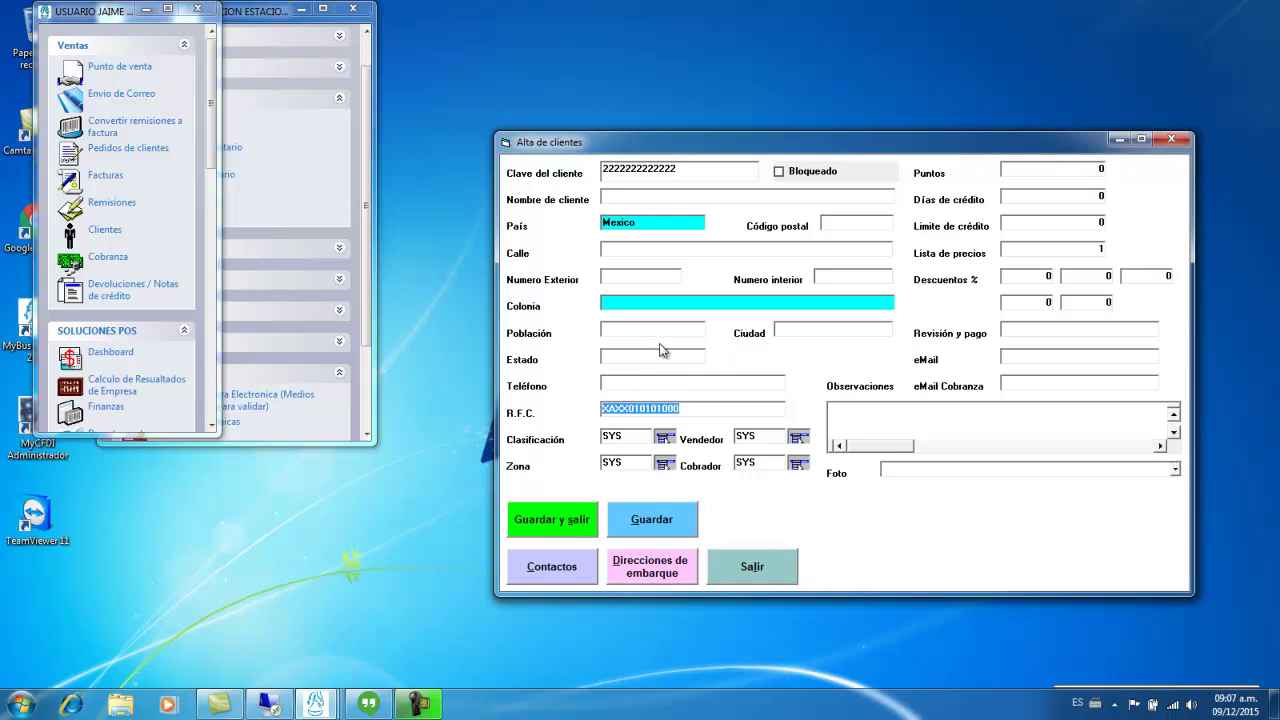
pyautogui.click(776, 567)
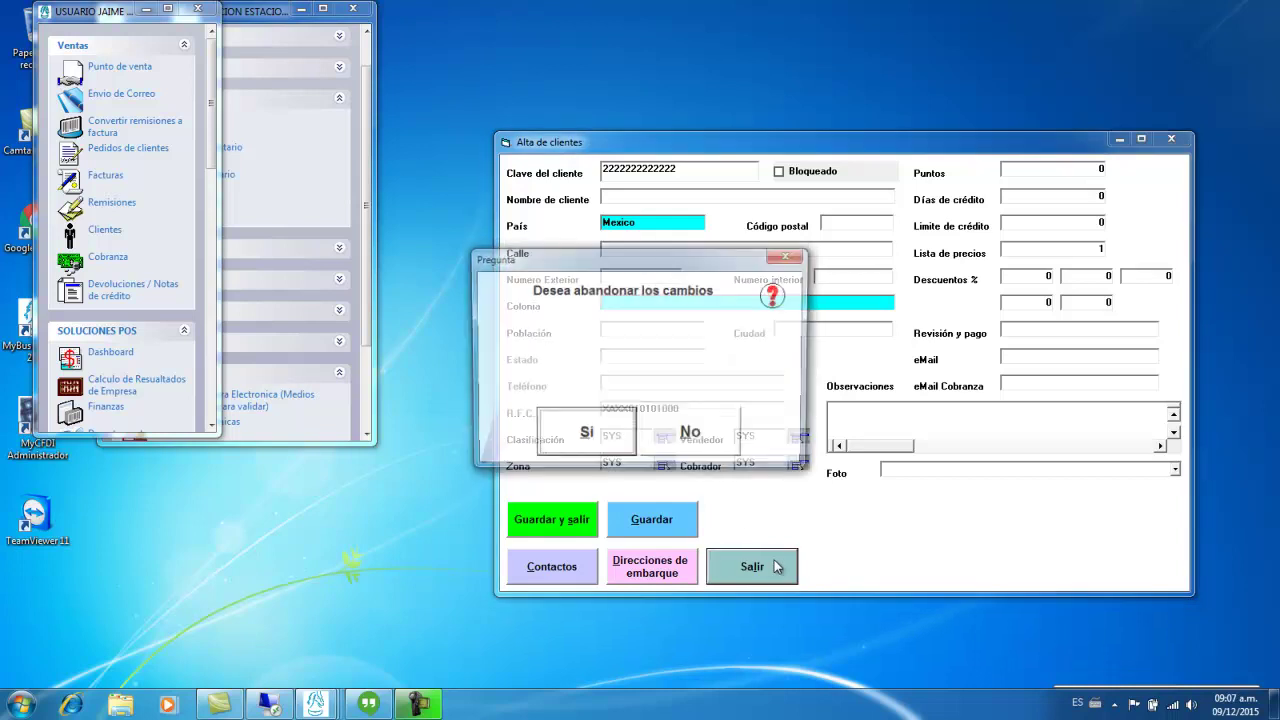
pyautogui.click(584, 436)
# - Bring the station menu forward and expand its Ventas section
pyautogui.click(263, 20)
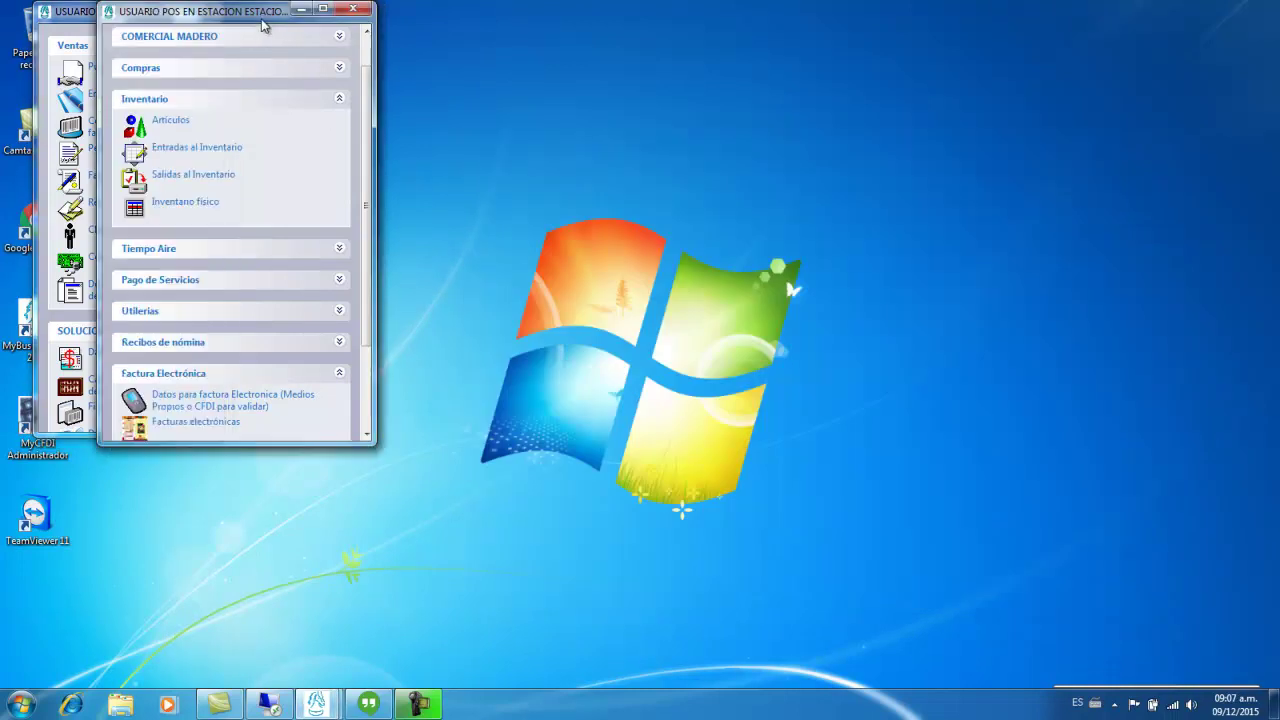
pyautogui.scroll(1, 362, 47)
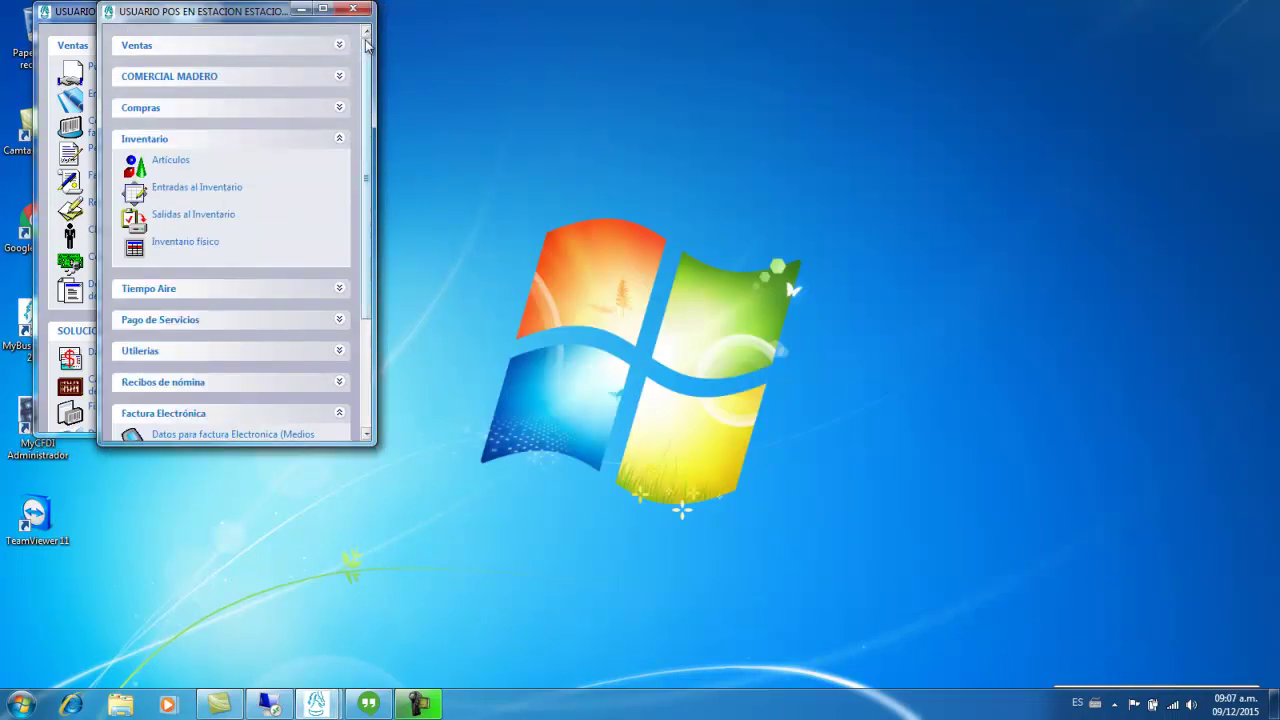
pyautogui.click(289, 51)
# - Open Punto de venta and preview the product search, help and command list
pyautogui.click(194, 77)
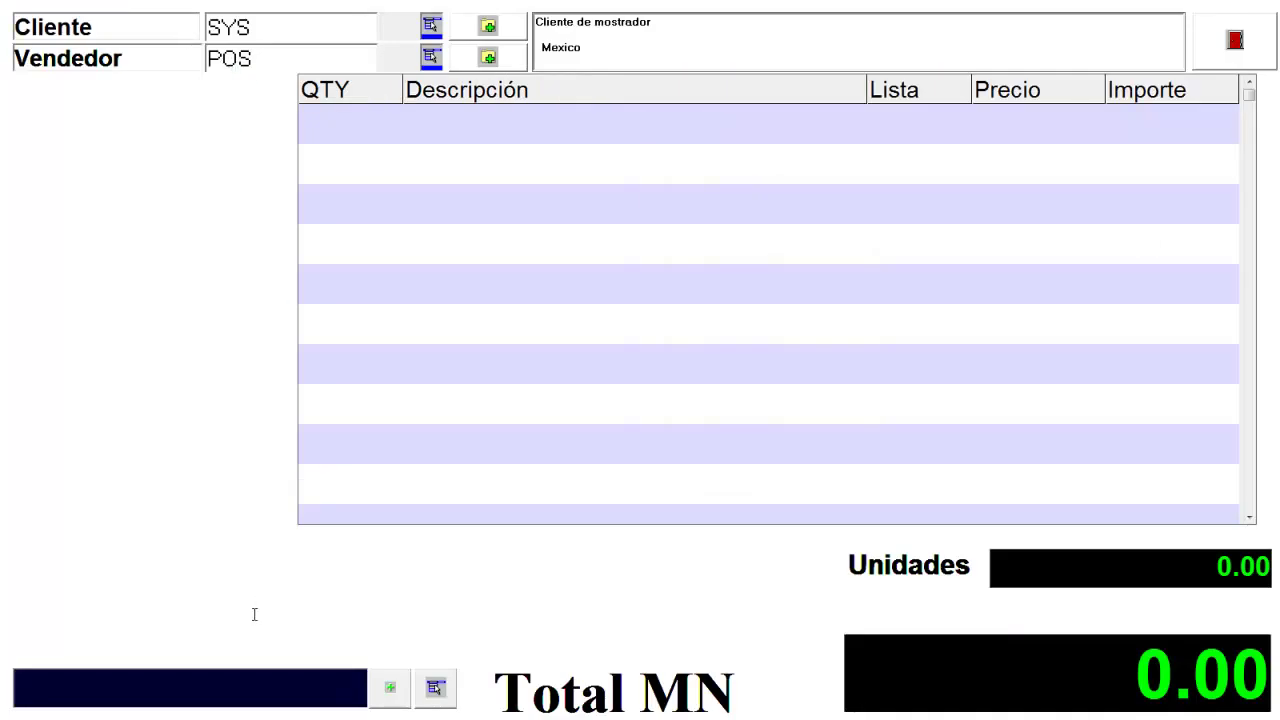
pyautogui.press('Down')
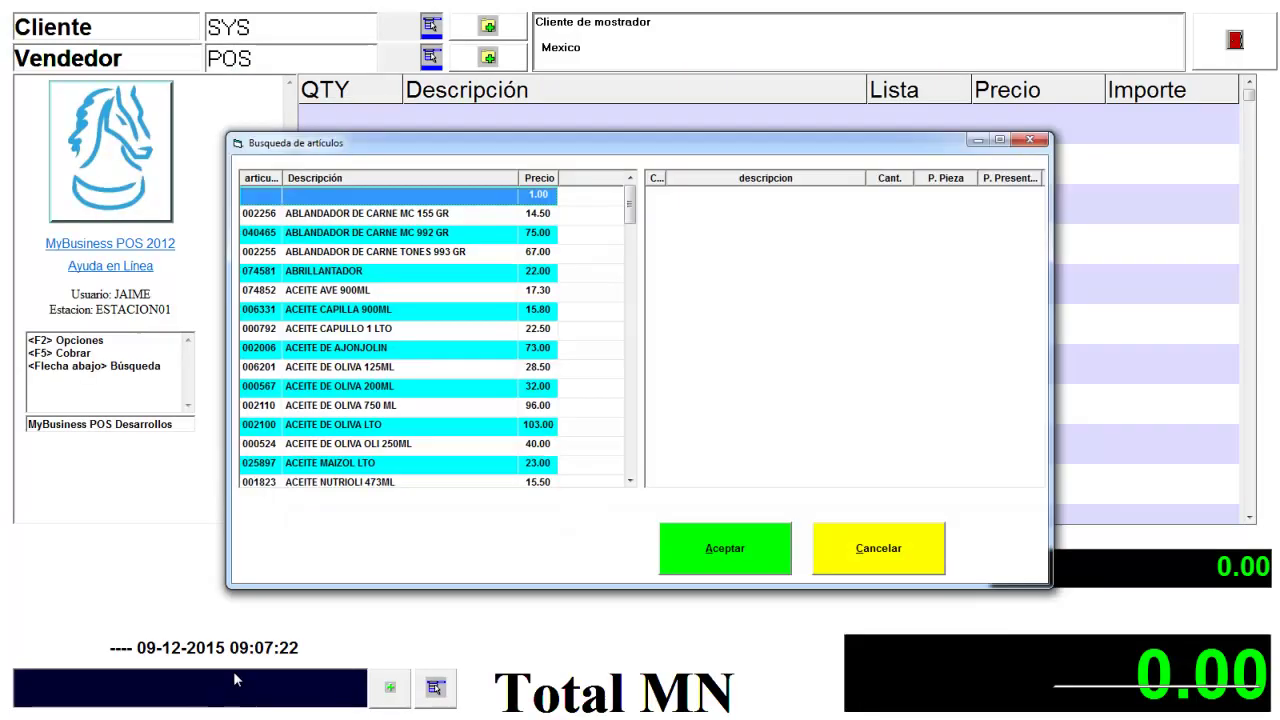
pyautogui.press('Escape')
pyautogui.press('F1')
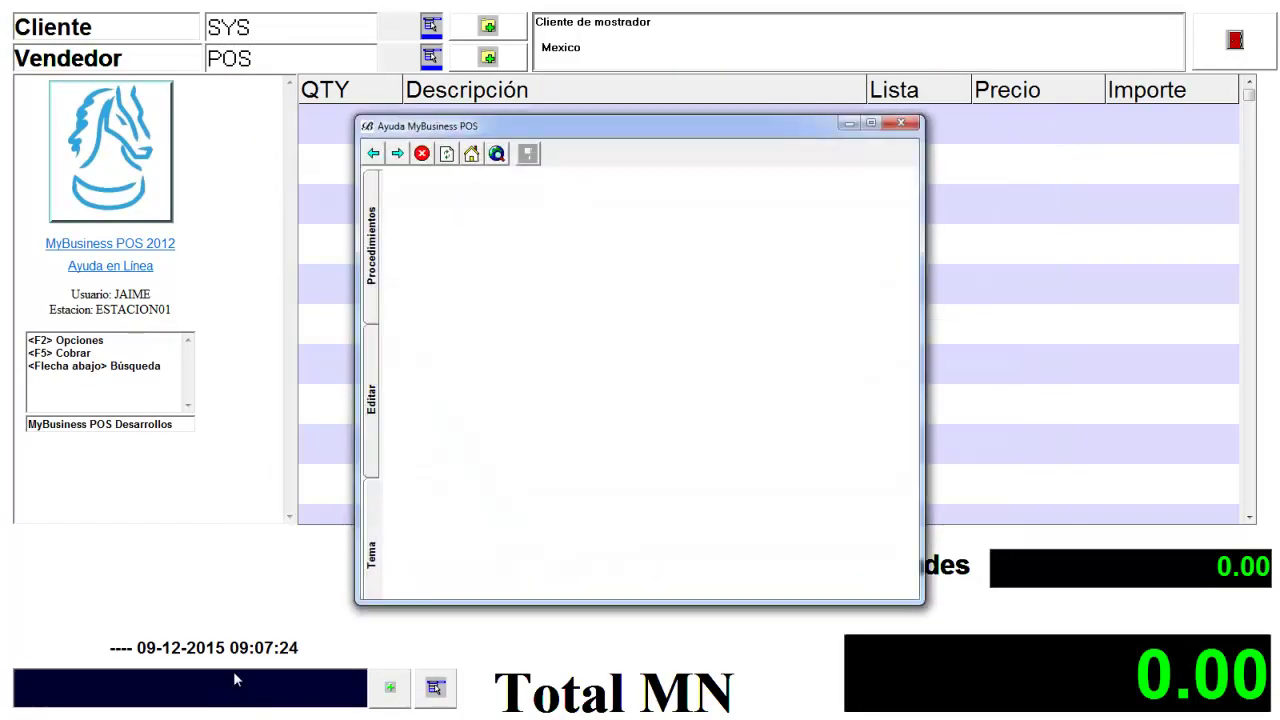
pyautogui.press('F2')
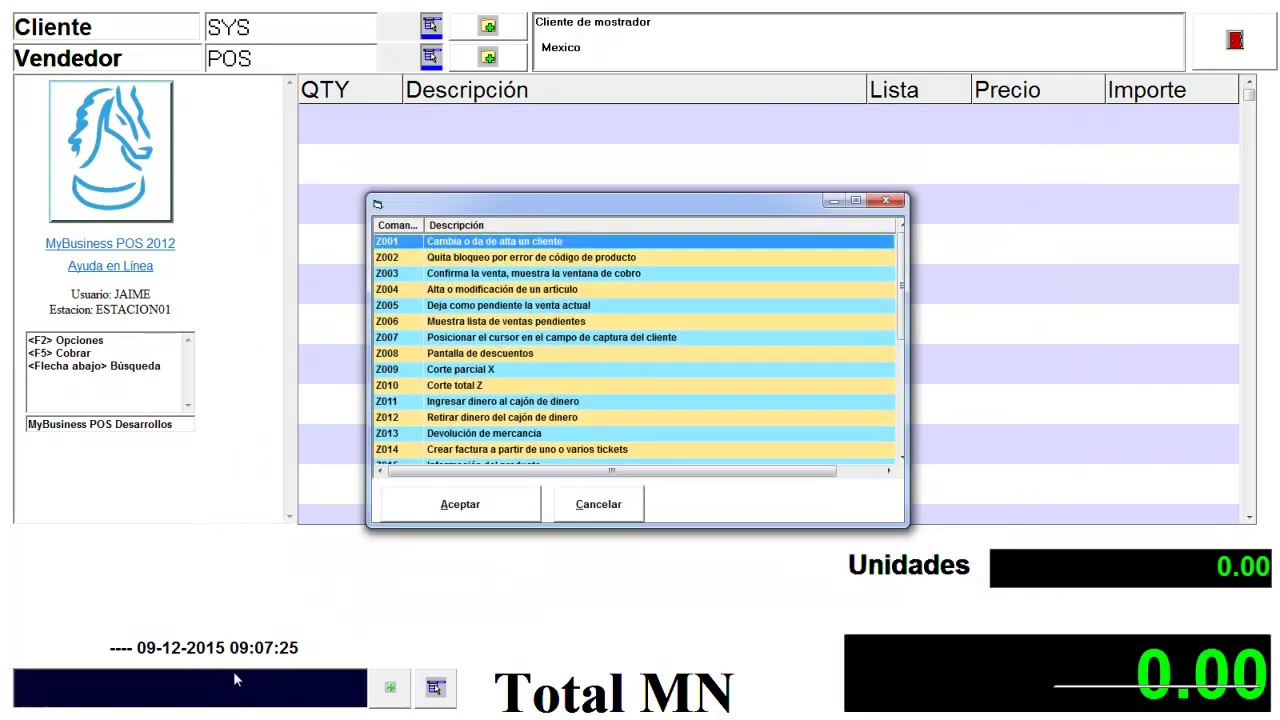
# - Start a quick client registration via Z001, fill it in, then cancel it
pyautogui.press('Return')
pyautogui.click(572, 444)
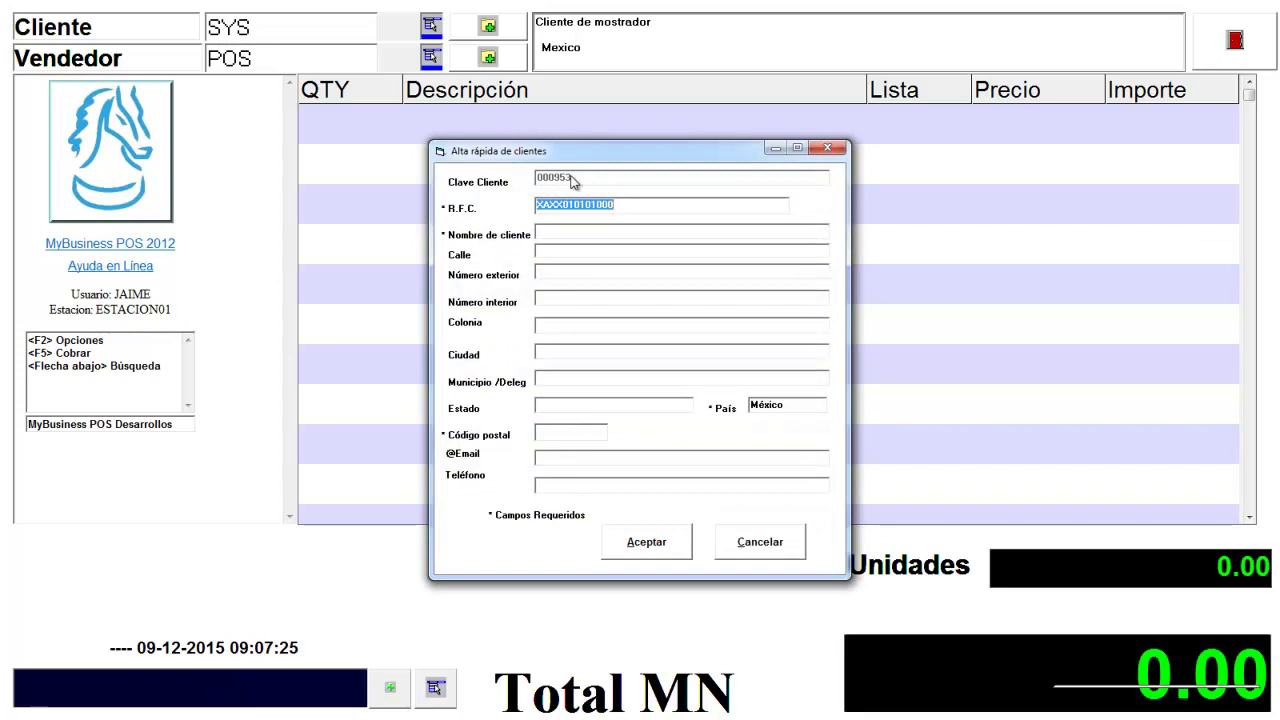
pyautogui.click(628, 203)
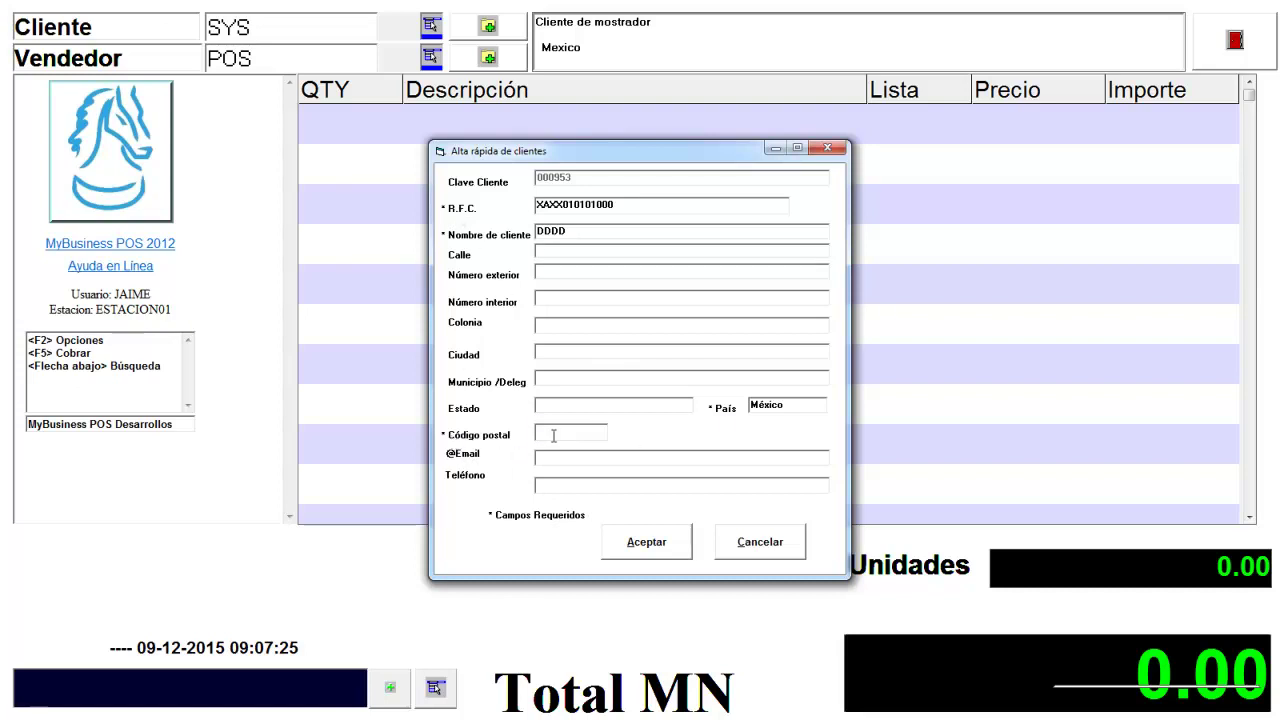
pyautogui.click(760, 542)
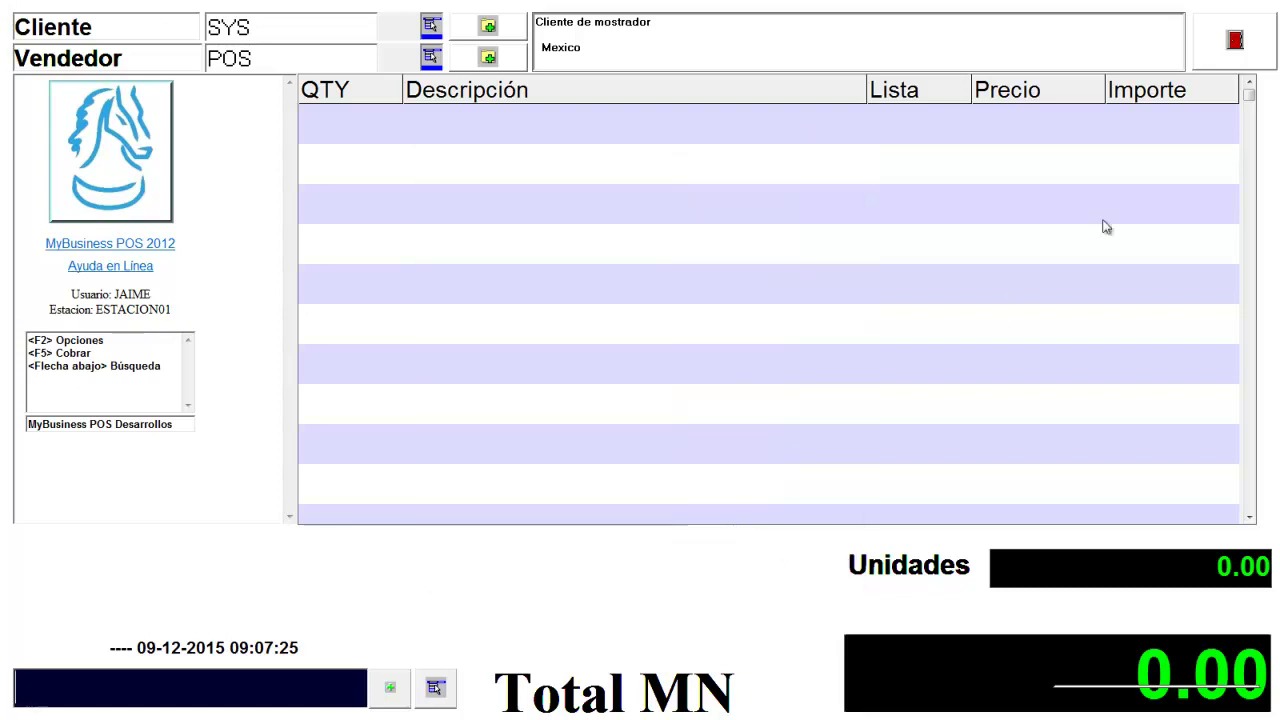
# - Close the Punto de venta screen with its red exit button, back to the station menu
pyautogui.click(1232, 50)
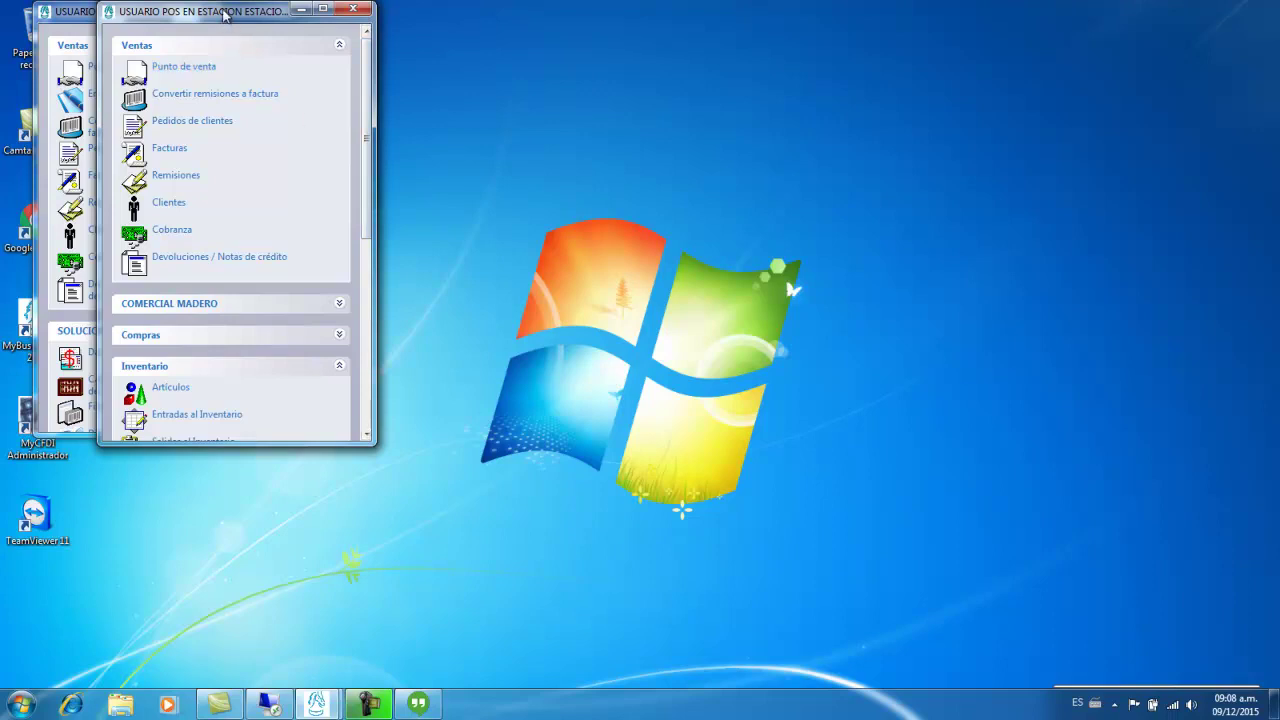
# - Move the station menu window aside and open the Facturas electrónicas list
pyautogui.moveTo(228, 12); pyautogui.dragTo(416, 22)
pyautogui.moveTo(214, 160); pyautogui.dragTo(211, 365)
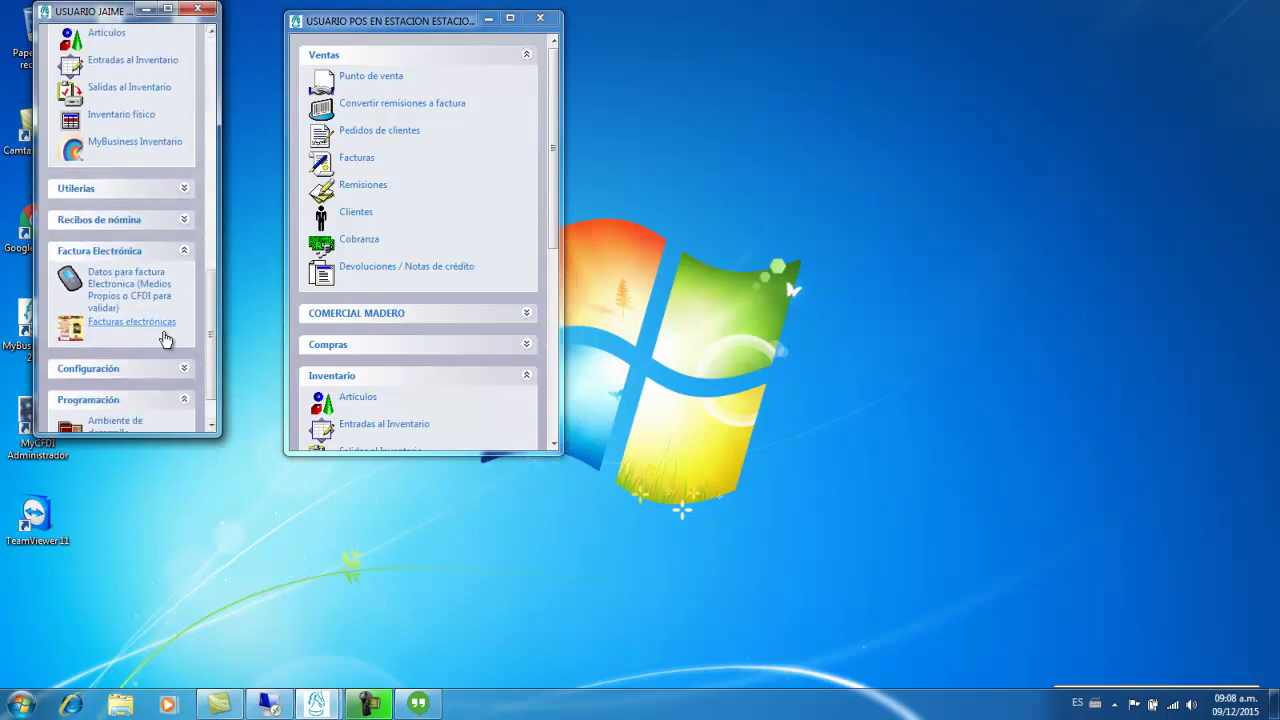
pyautogui.click(166, 324)
# - Search invoices from 01/12/2015 and select the $30,500.00 sales and $19,700.00 invoiced totals
pyautogui.click(985, 120)
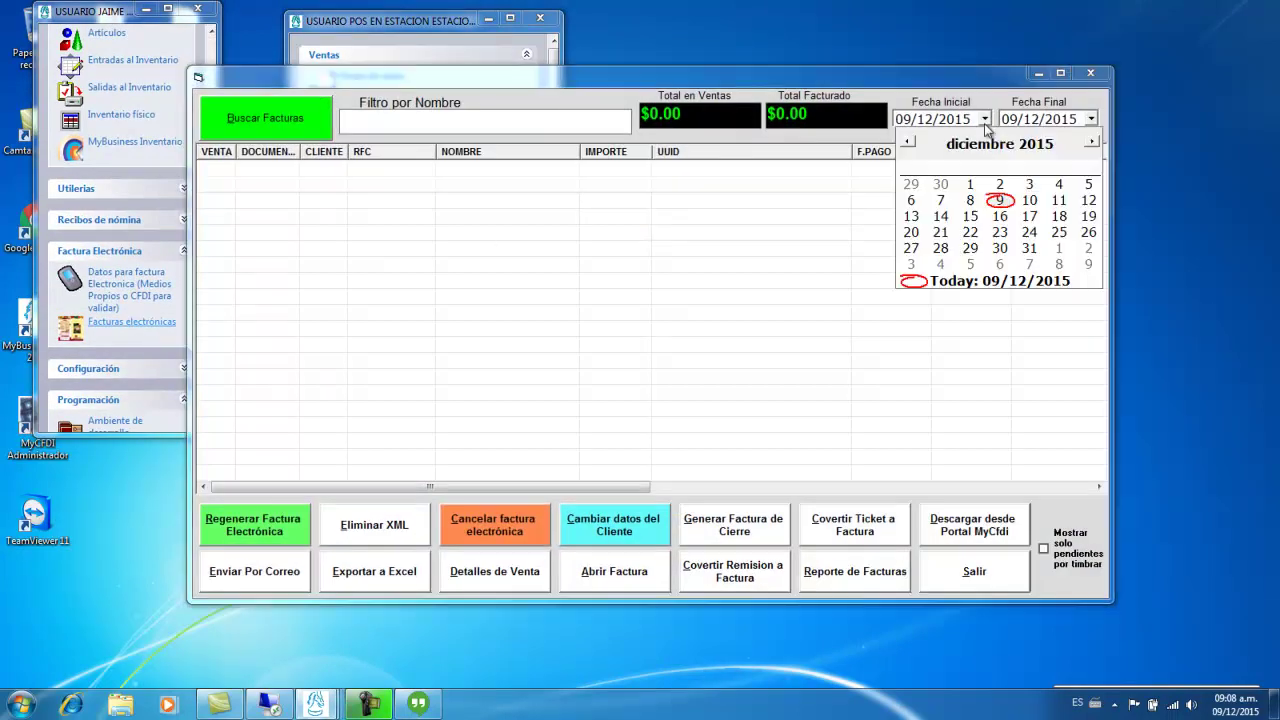
pyautogui.click(967, 194)
pyautogui.click(266, 121)
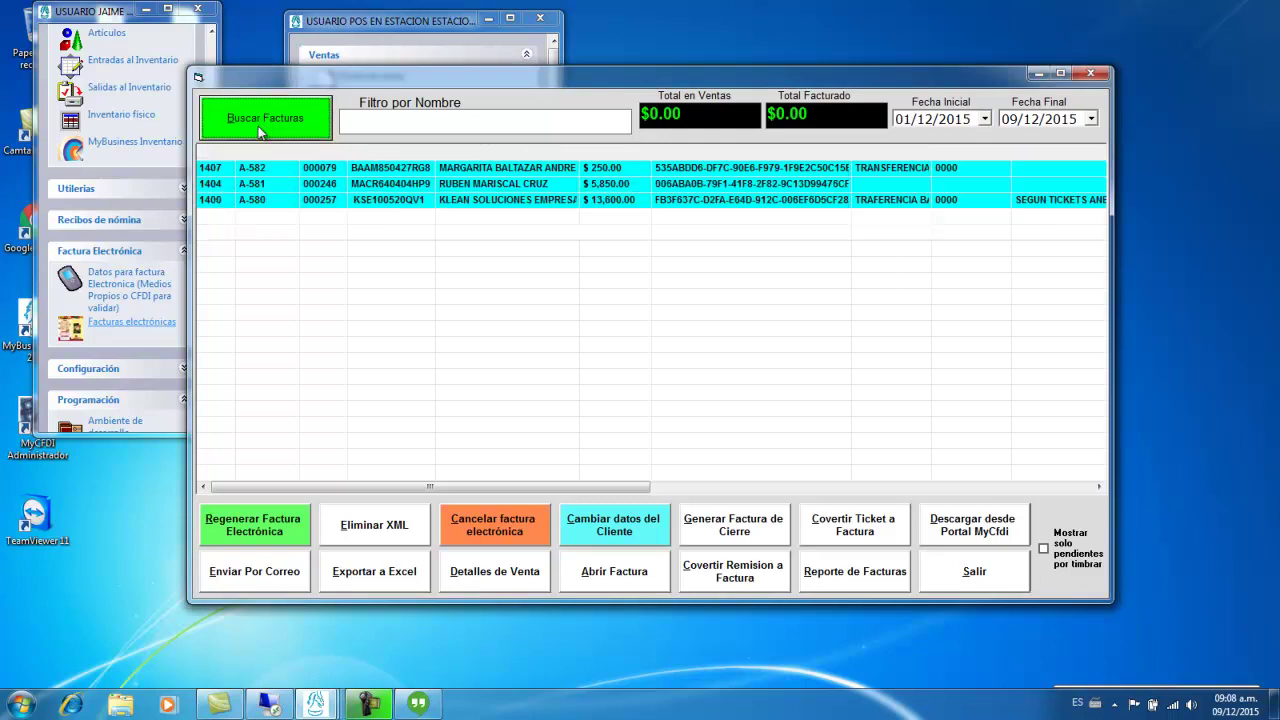
pyautogui.doubleClick(724, 120)
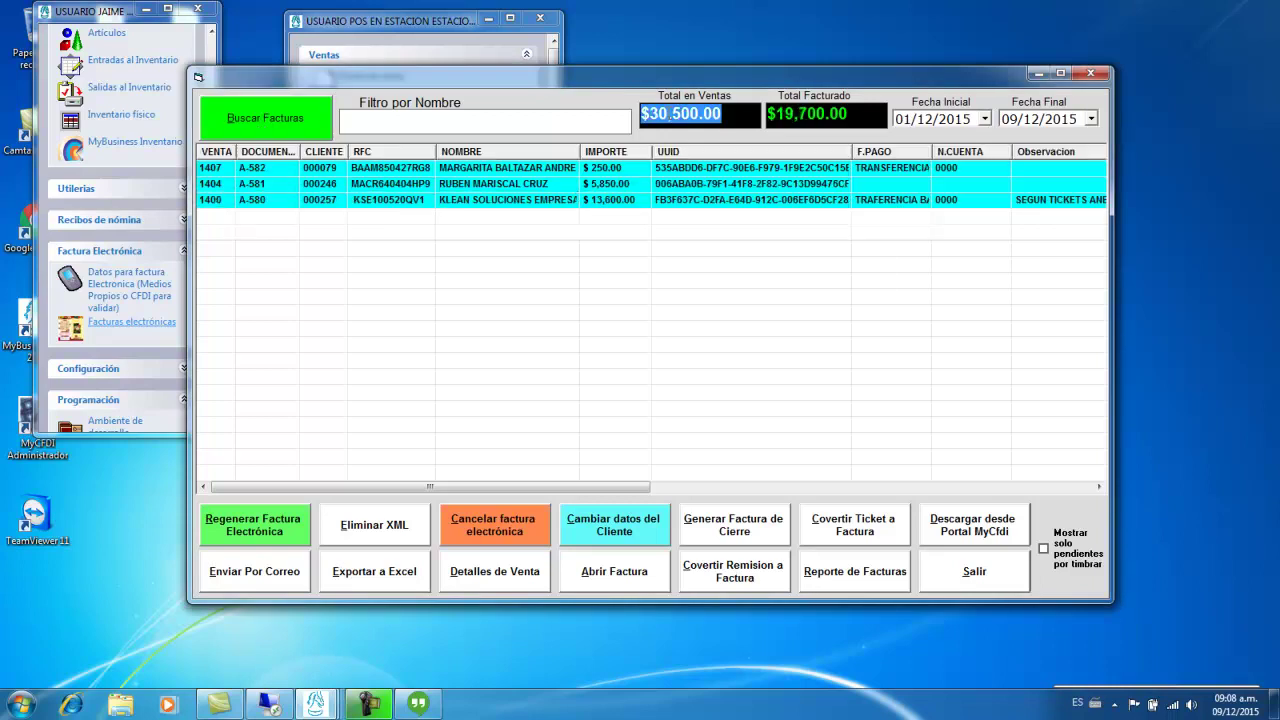
pyautogui.doubleClick(844, 115)
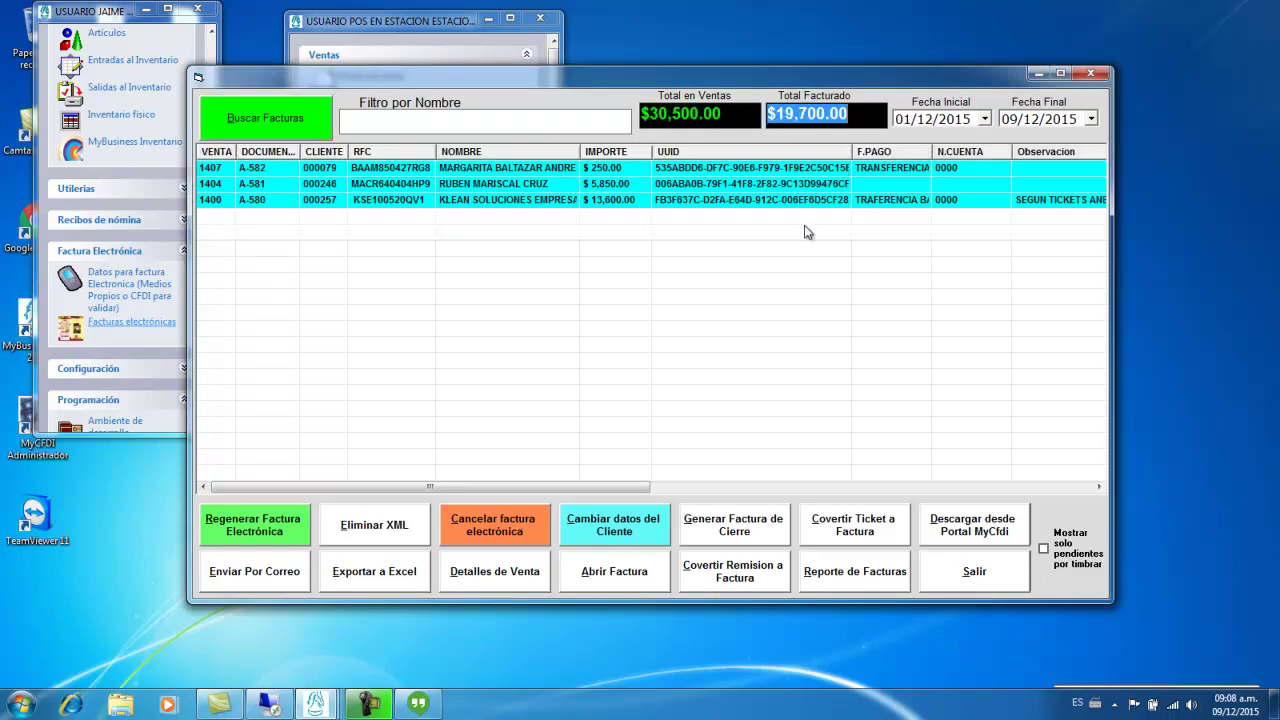
# - Select the invoice for sale 1404 in the list
pyautogui.click(504, 184)
pyautogui.click(503, 200)
pyautogui.click(501, 185)
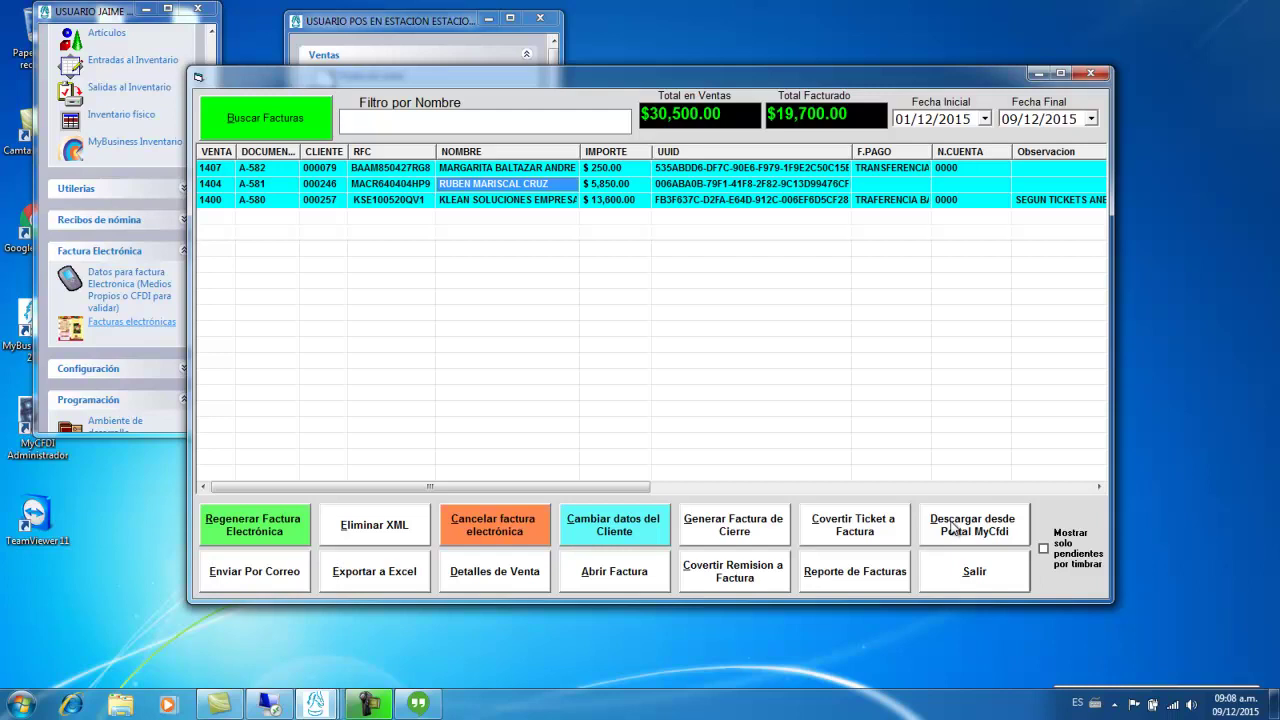
# - Download invoice A-581 as PDF and XML from the MyCfdi portal, open the PDF, then minimize Chrome
pyautogui.click(955, 530)
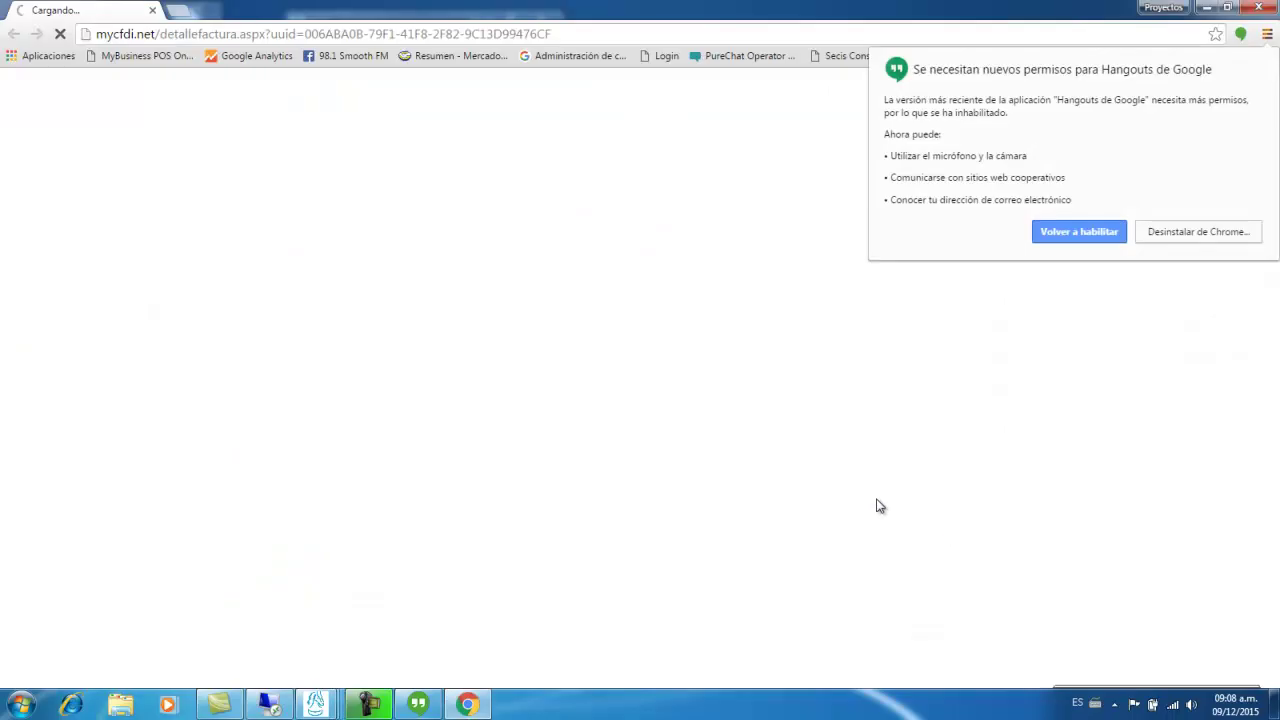
pyautogui.click(1088, 238)
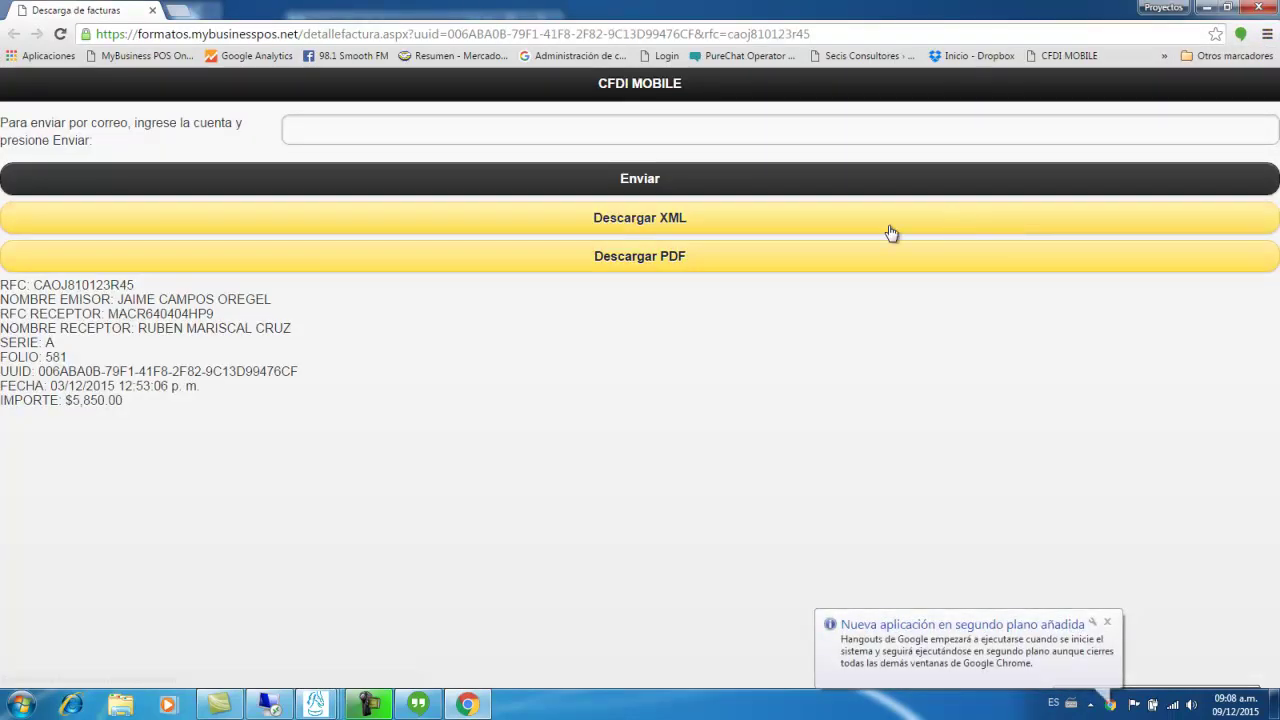
pyautogui.click(660, 258)
pyautogui.click(434, 134)
pyautogui.click(632, 224)
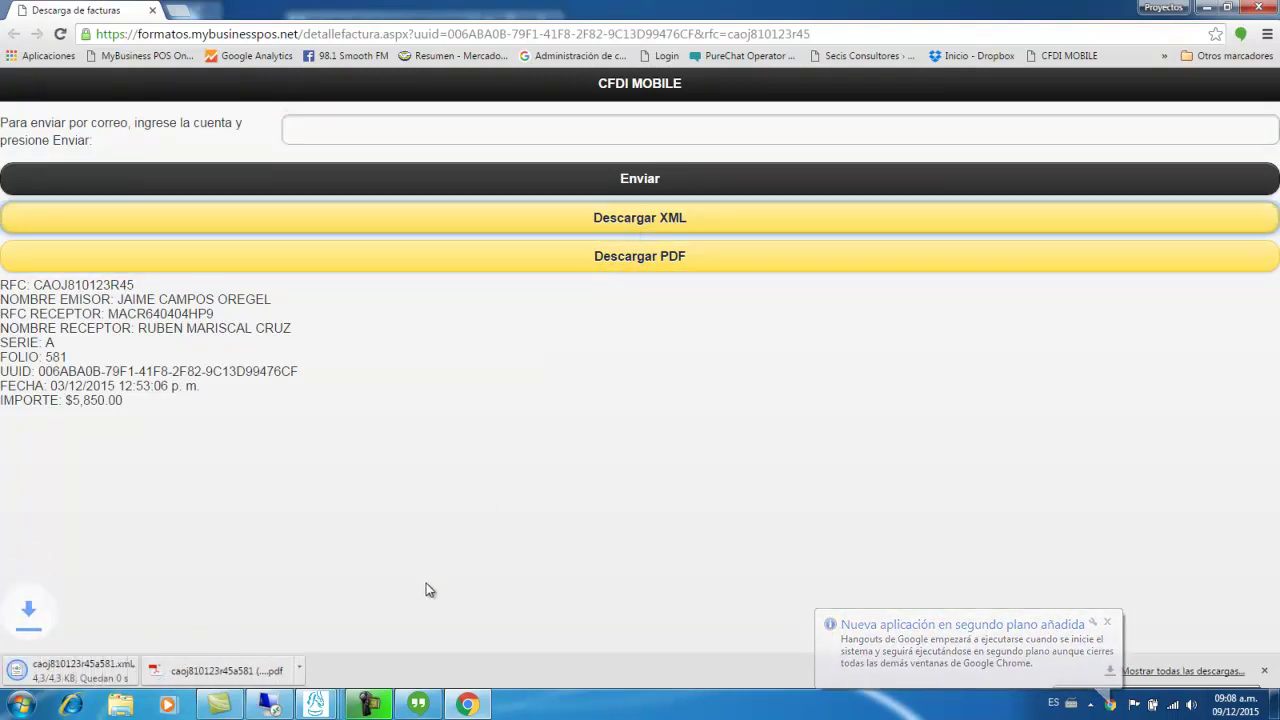
pyautogui.click(275, 670)
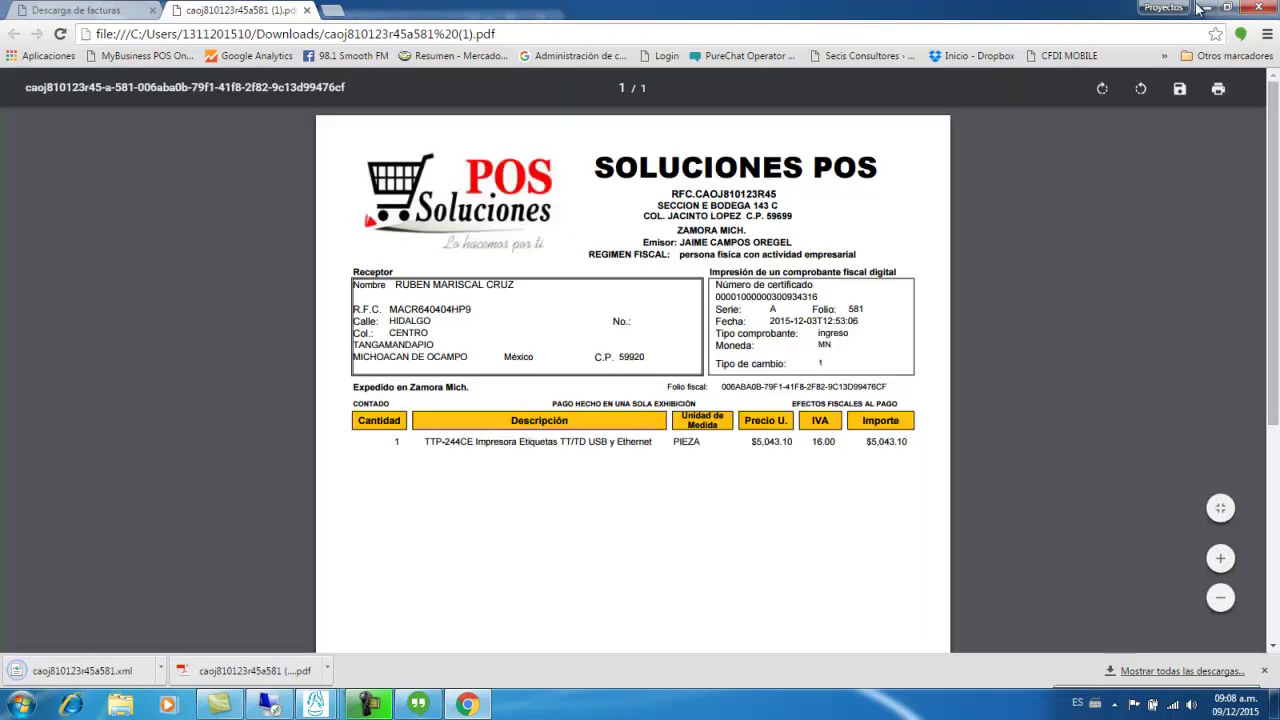
pyautogui.click(1203, 7)
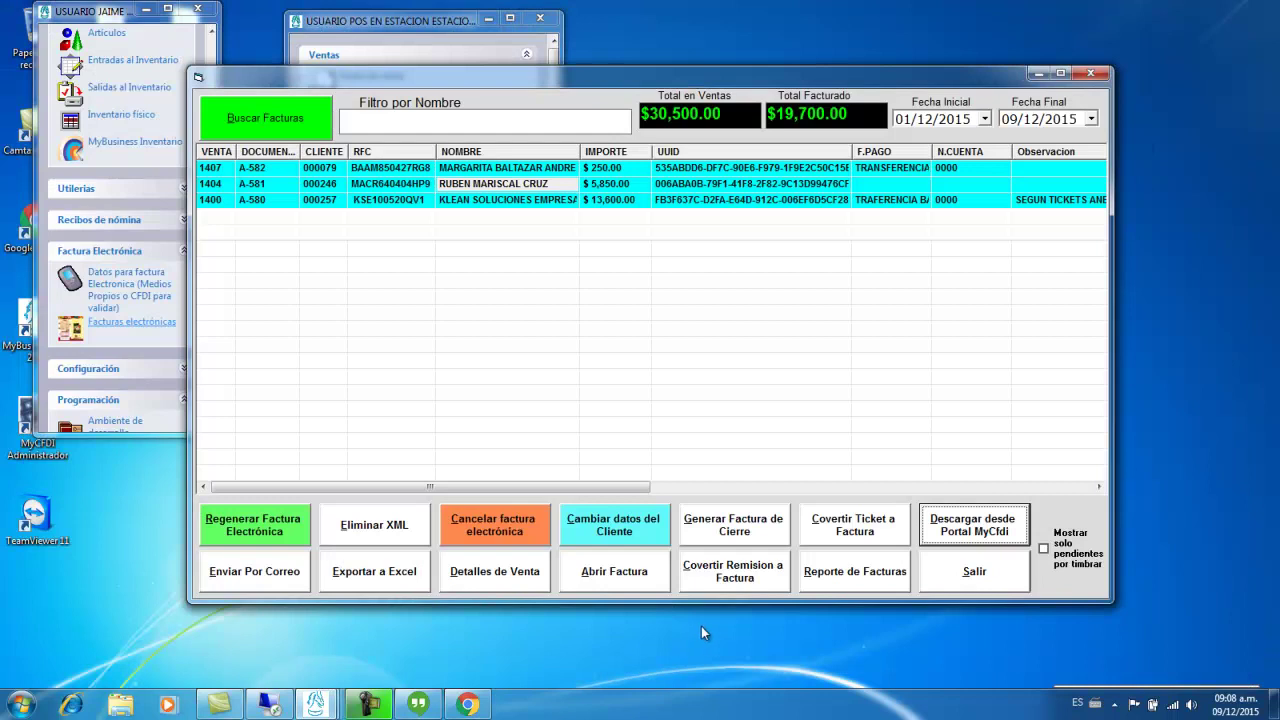
pyautogui.click(497, 198)
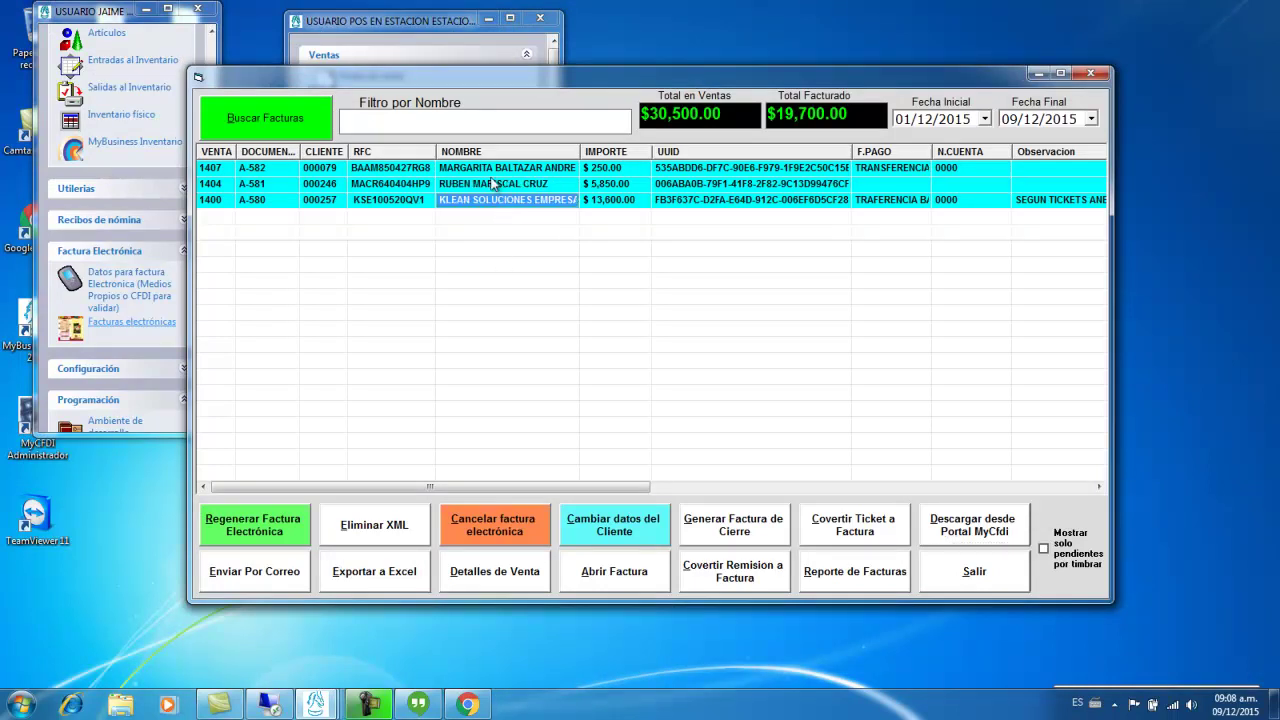
pyautogui.click(488, 580)
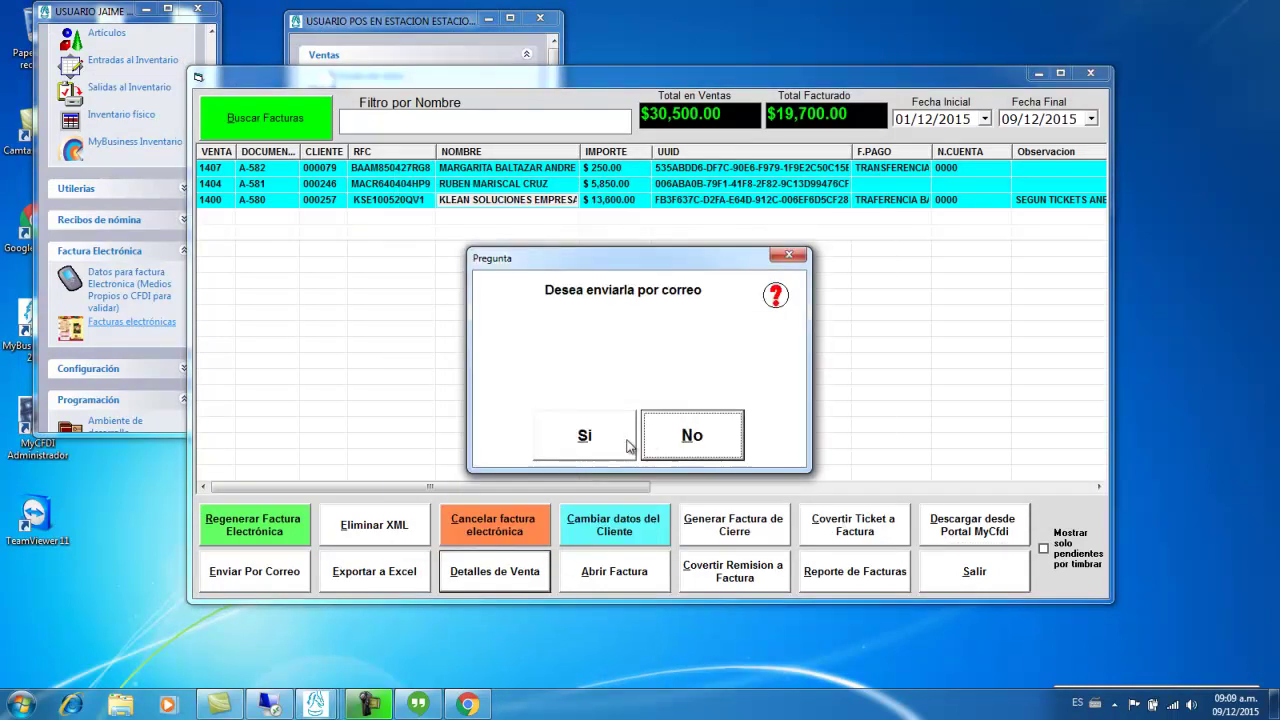
pyautogui.click(675, 435)
pyautogui.click(838, 164)
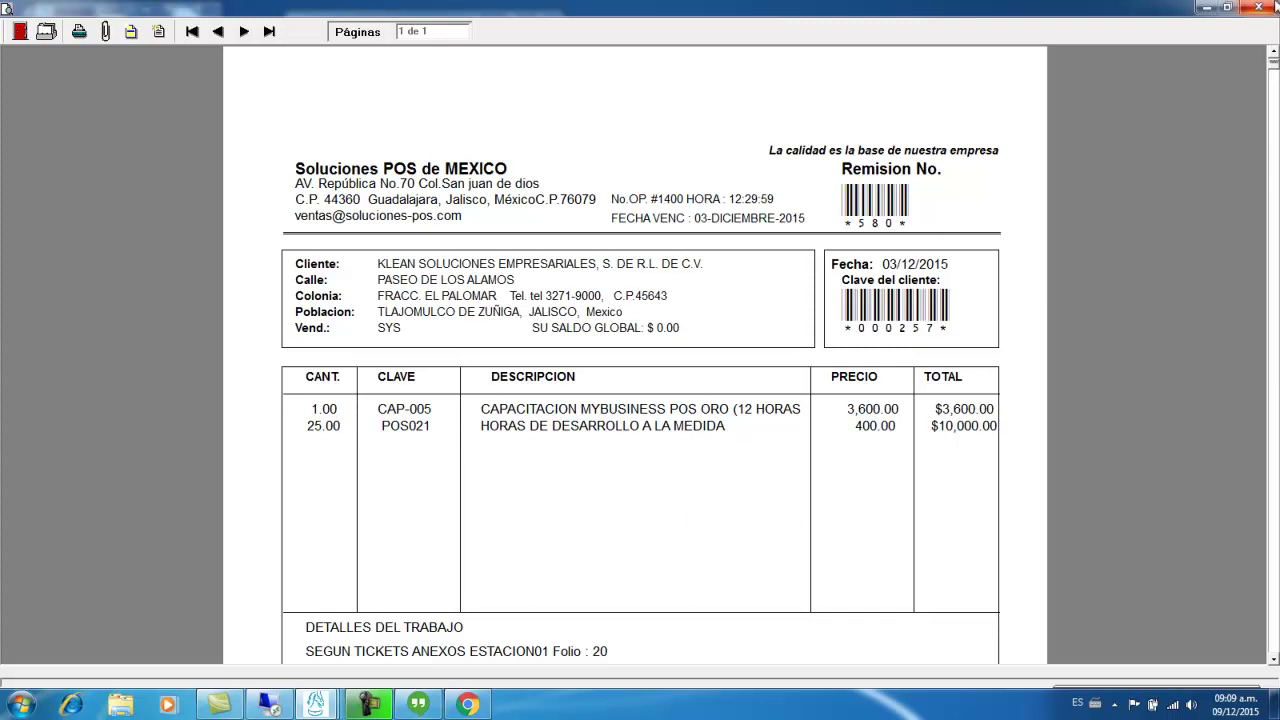
pyautogui.click(1260, 7)
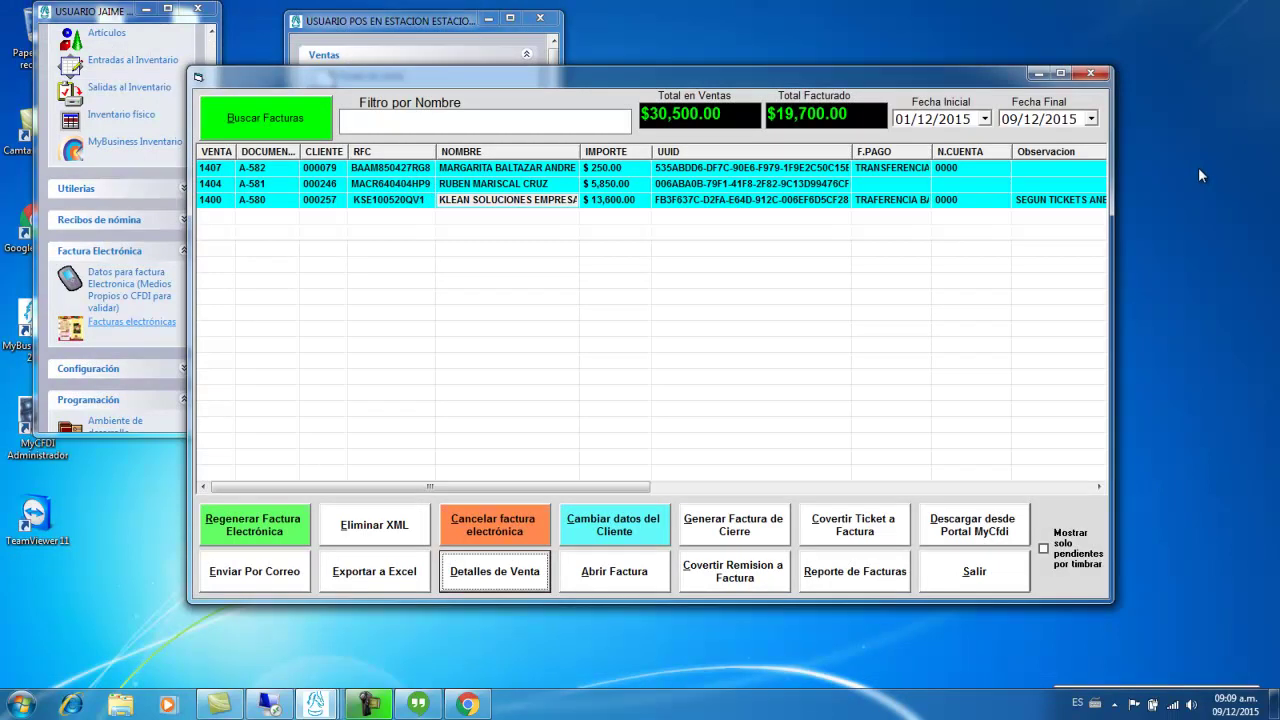
pyautogui.click(385, 585)
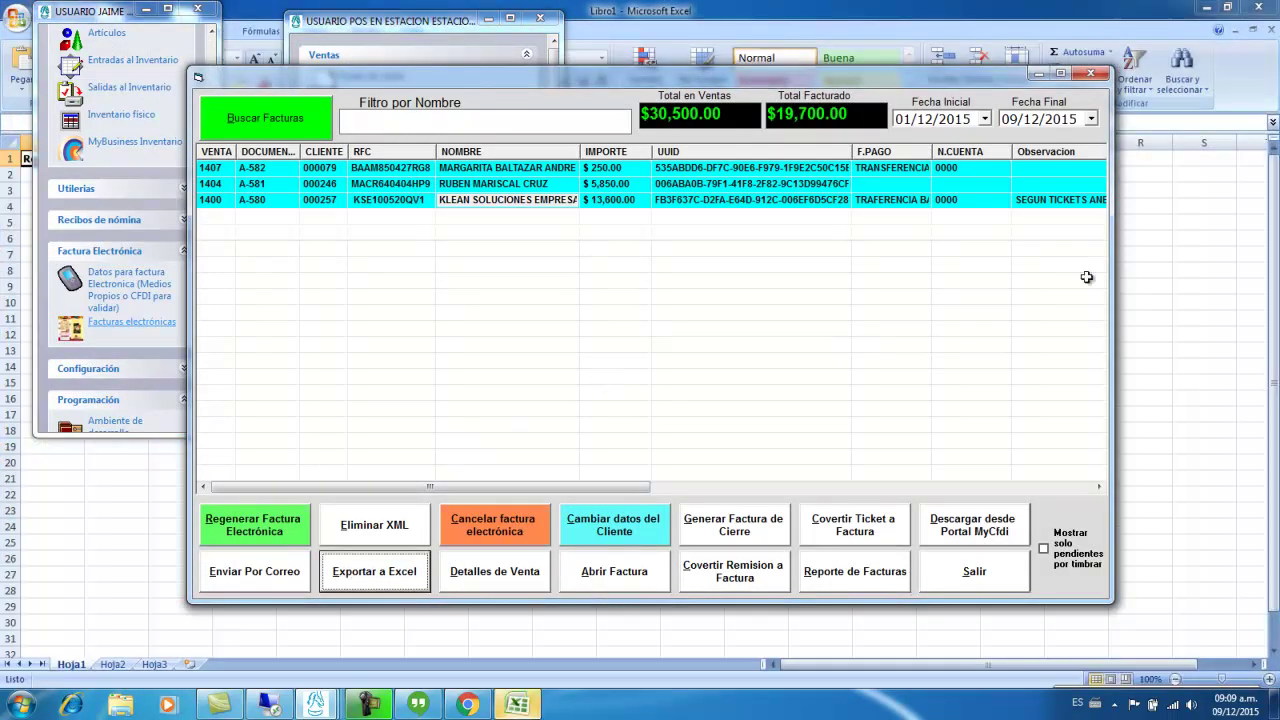
pyautogui.click(1200, 253)
pyautogui.click(1271, 31)
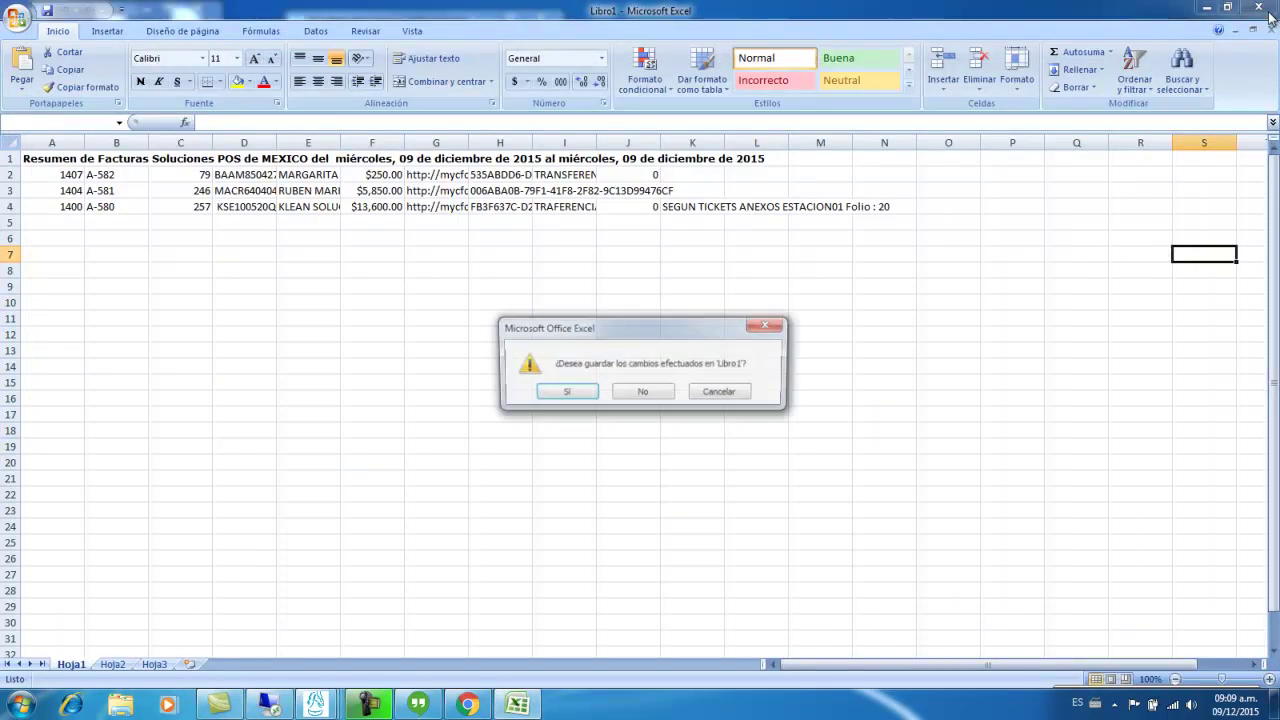
pyautogui.click(648, 394)
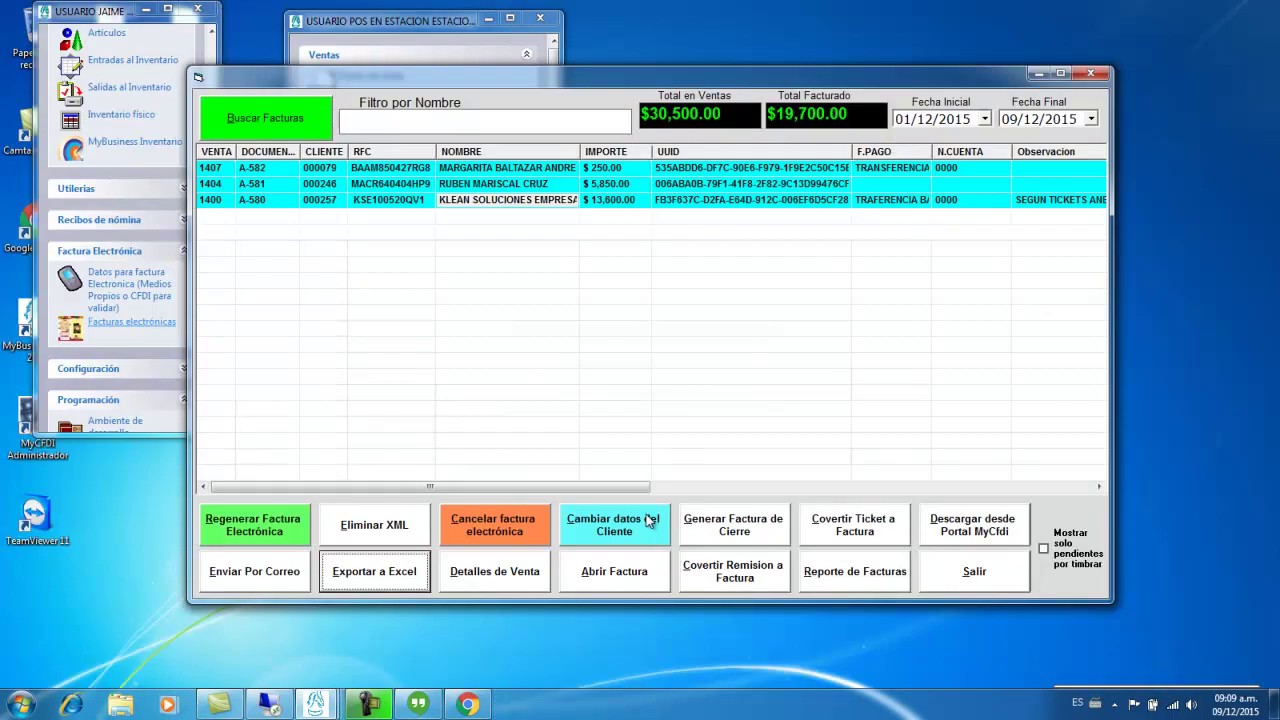
# - Generate the invoice report for 01/12/2015 to 09/12/2015
pyautogui.click(851, 574)
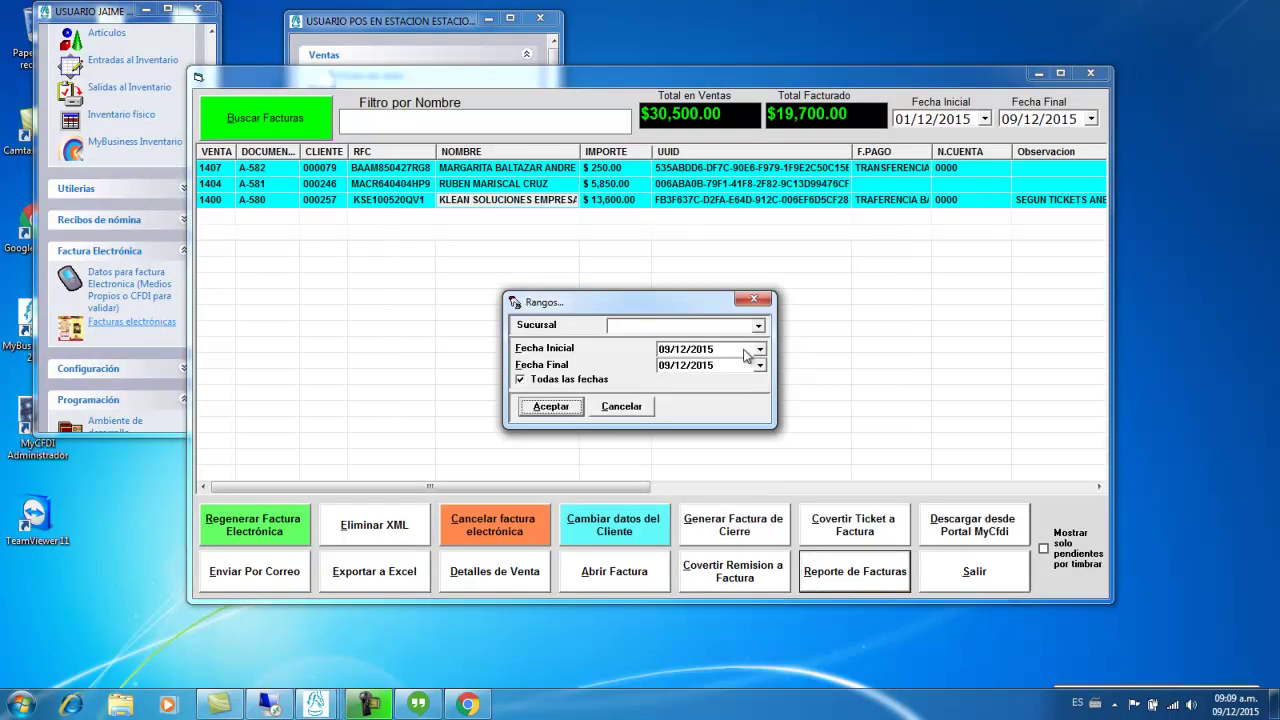
pyautogui.click(759, 349)
pyautogui.click(712, 408)
pyautogui.click(562, 409)
# - View the report full screen, close it, then close the electronic invoices window
pyautogui.click(840, 167)
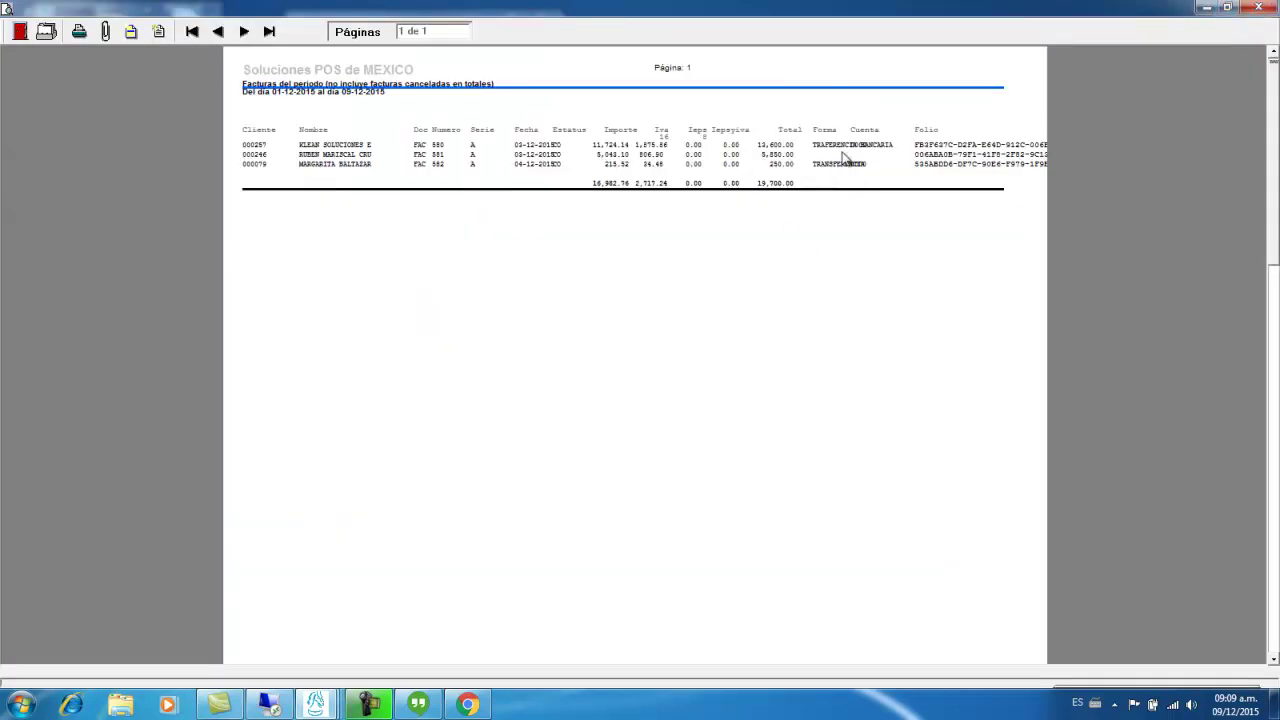
pyautogui.click(1258, 8)
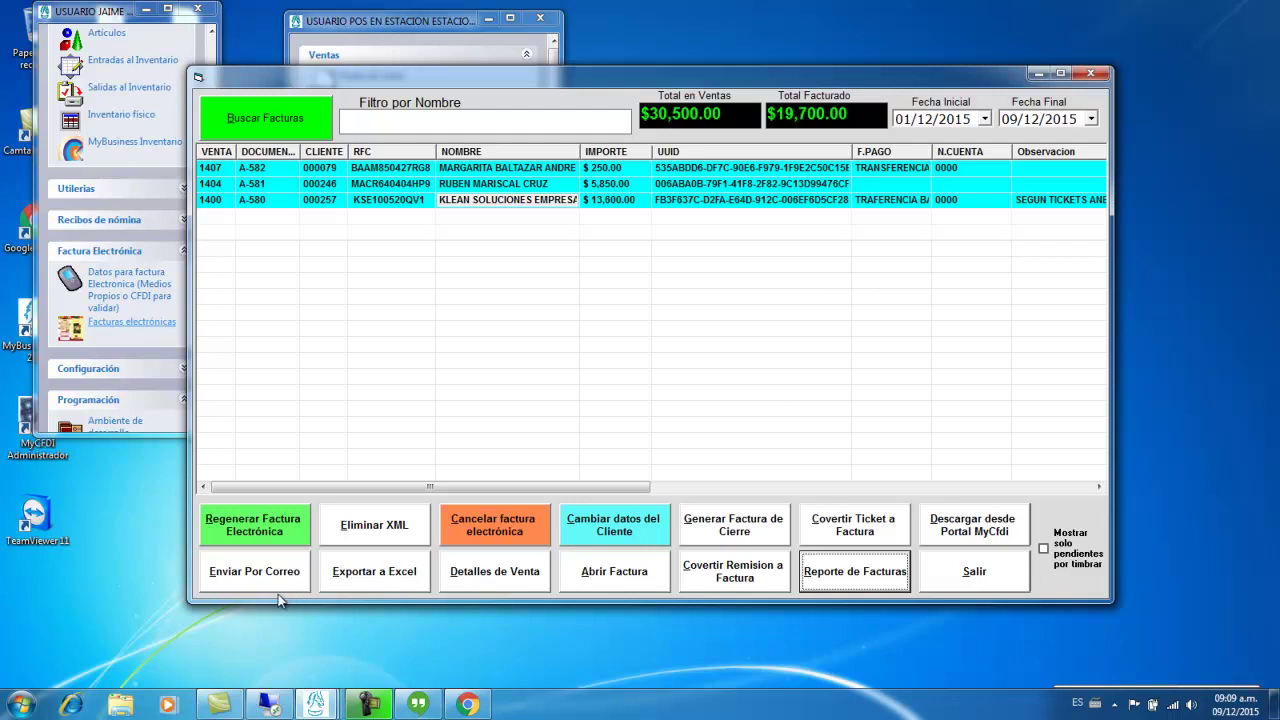
pyautogui.click(474, 204)
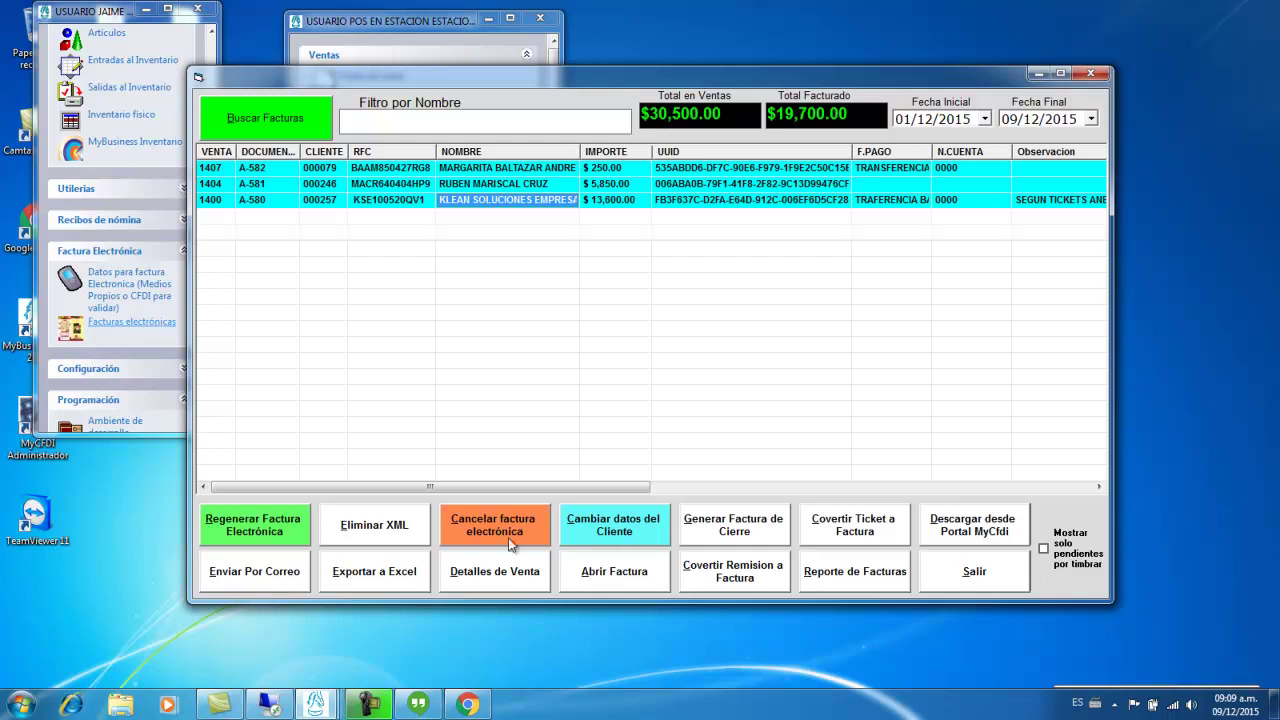
pyautogui.click(1088, 74)
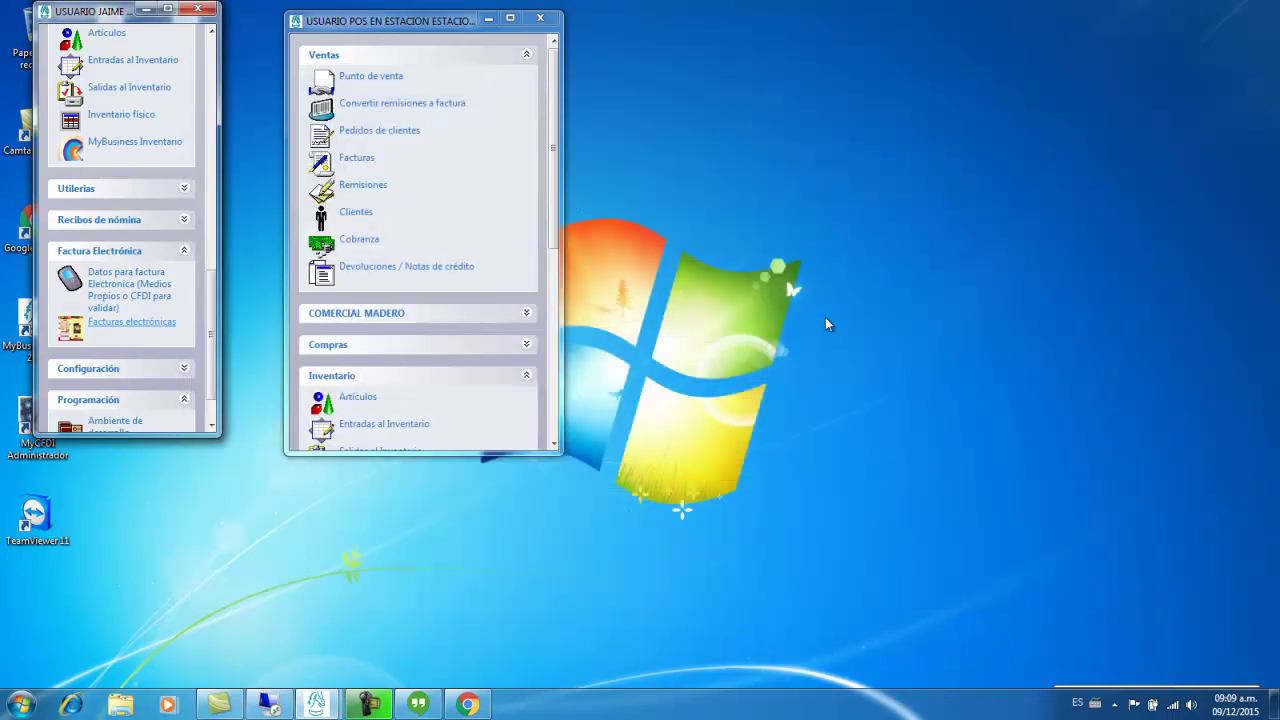
# - Collapse the Factura Electrónica and Programación menu sections, then expand Factura Electrónica again
pyautogui.click(494, 383)
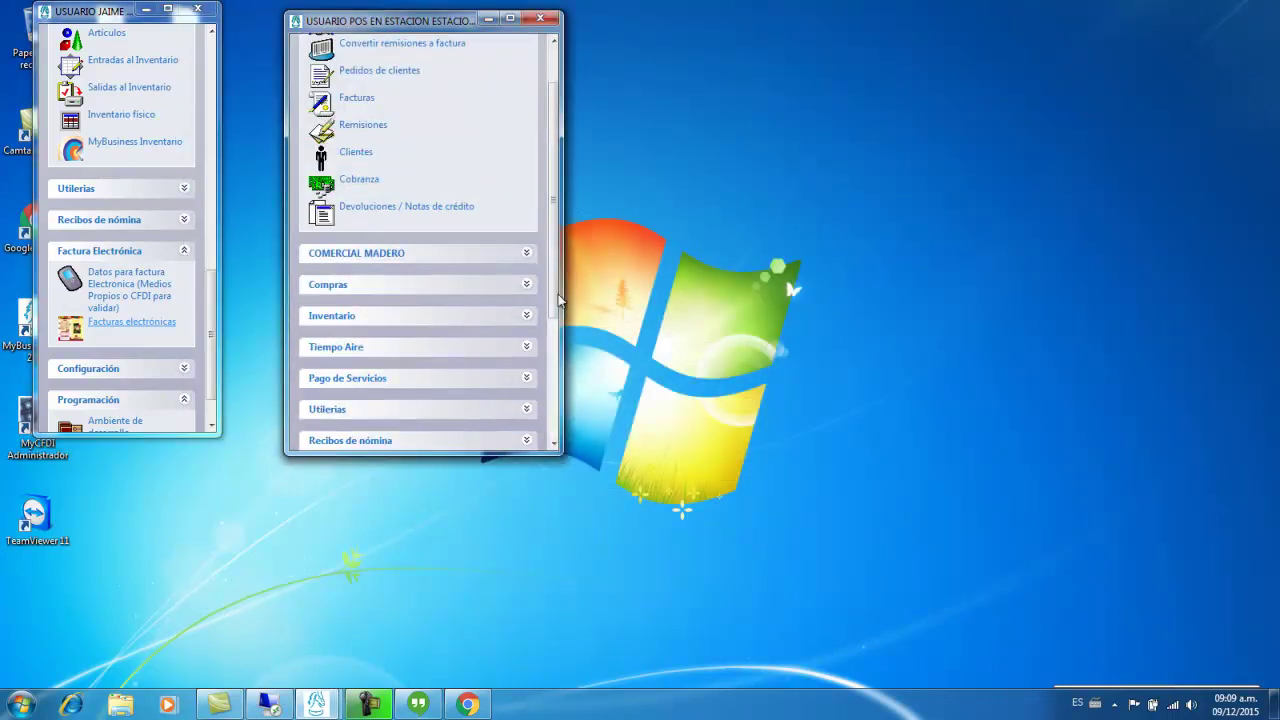
pyautogui.scroll(-1, 556, 276)
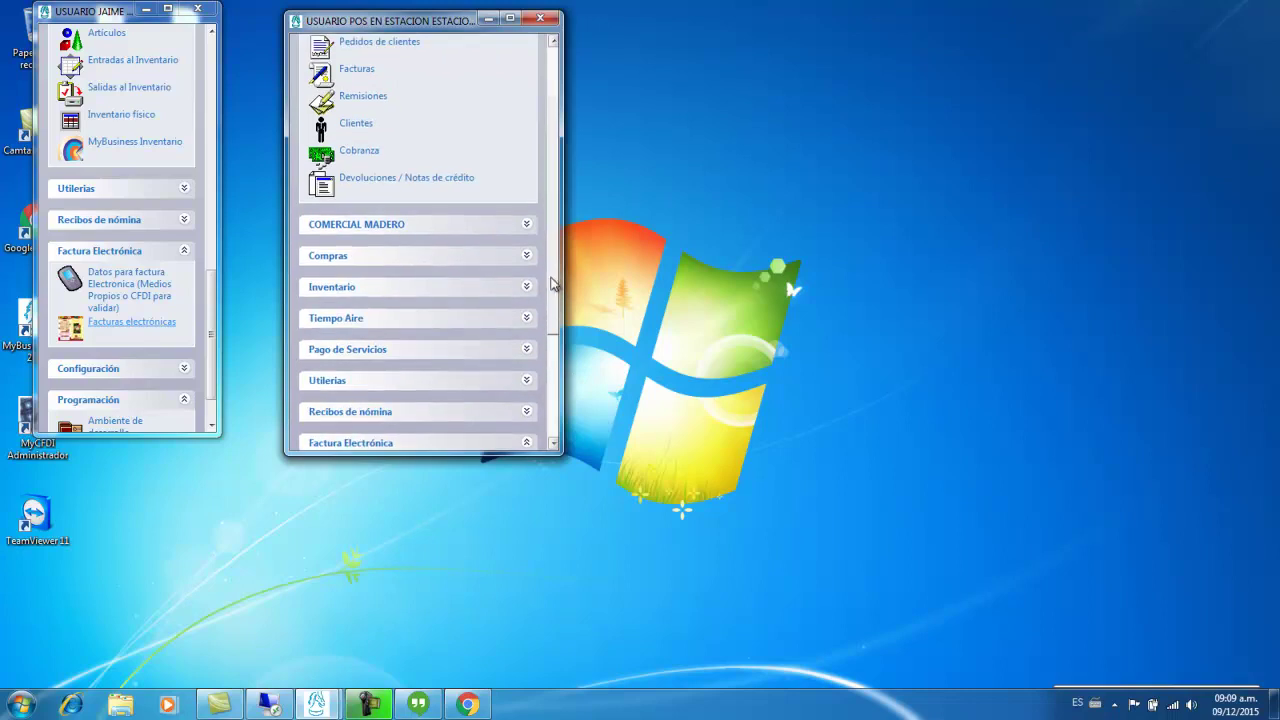
pyautogui.click(176, 251)
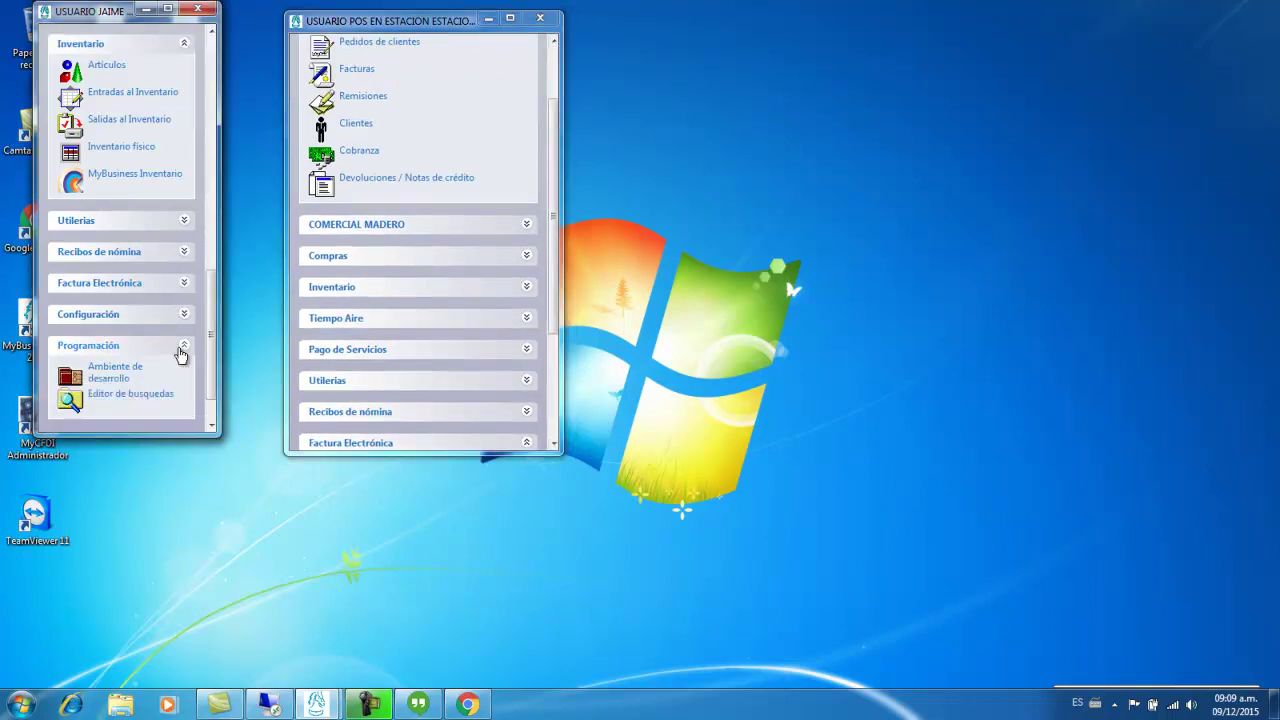
pyautogui.click(181, 350)
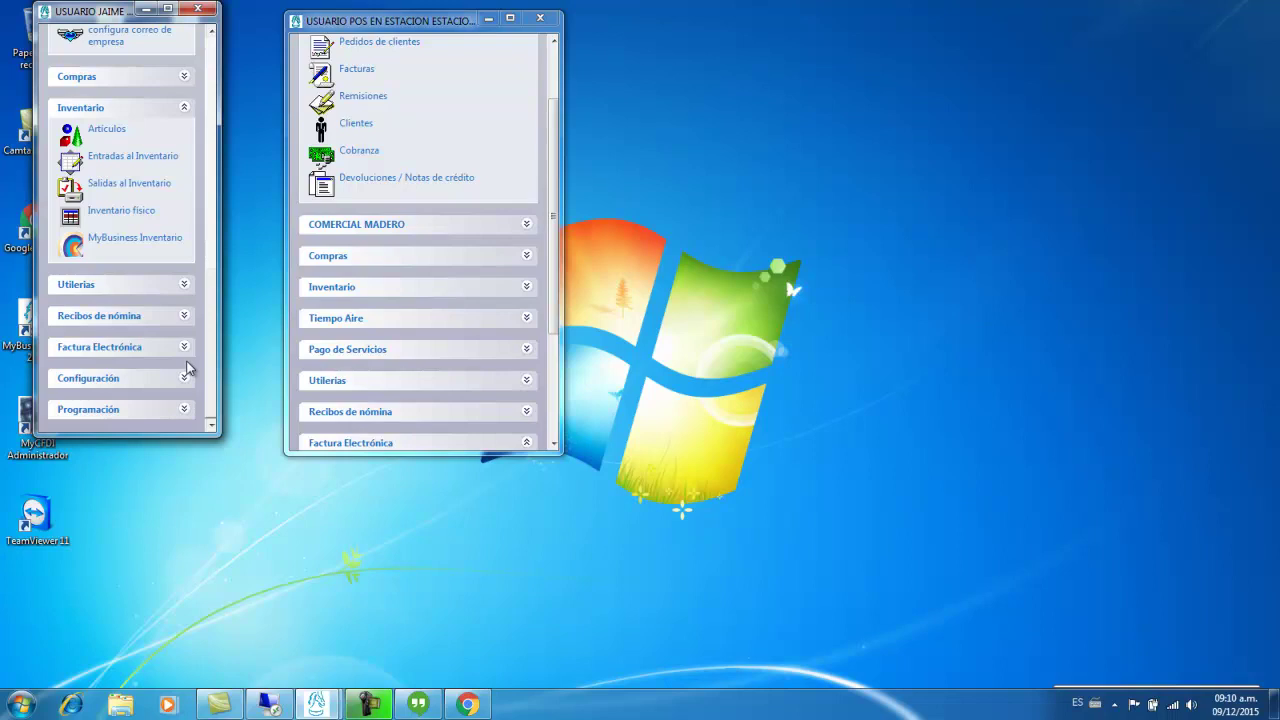
pyautogui.click(178, 352)
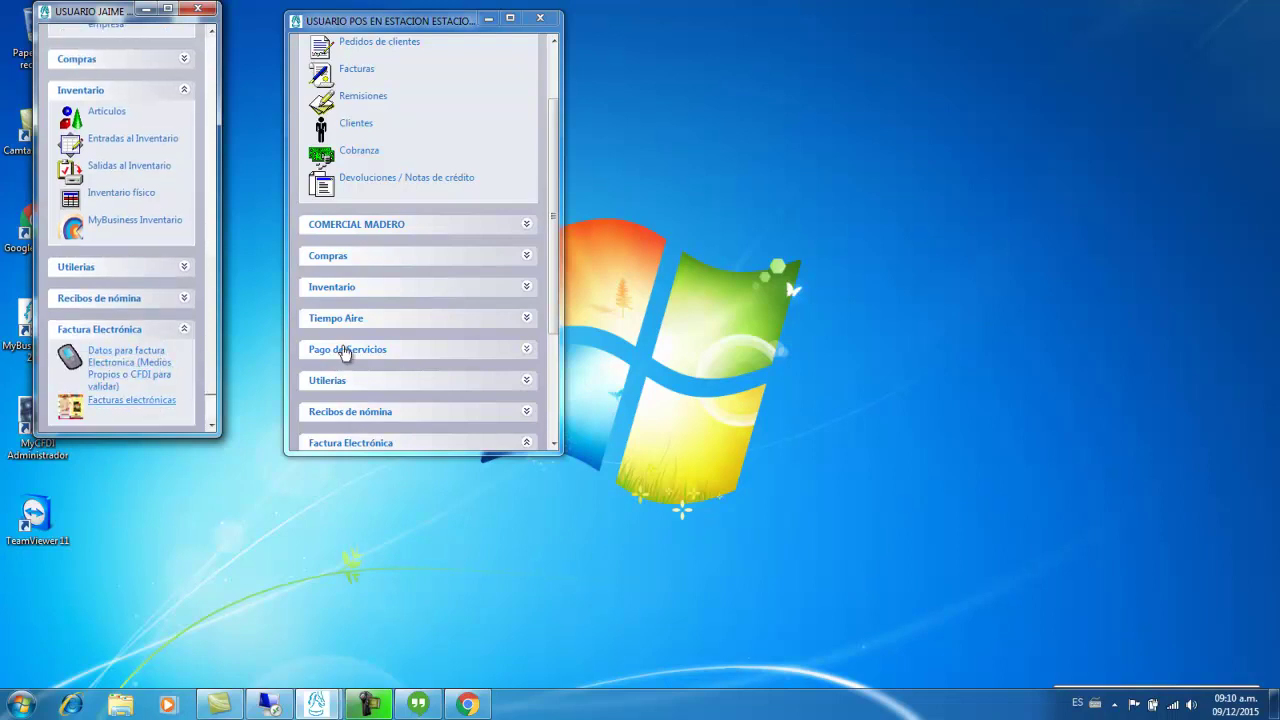